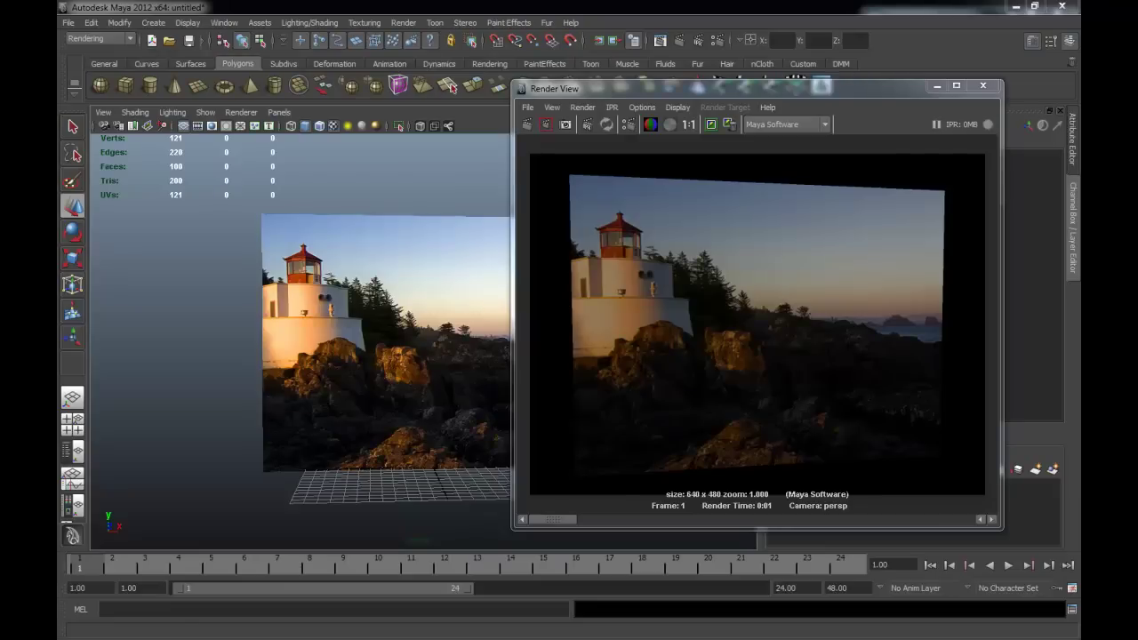
Compare the lighthouse plane in plain shaded display and in textured display
mouse_move(752, 84)
left_mouse_down()
mouse_move(728, 95)
mouse_move(789, 90)
mouse_move(756, 96)
left_mouse_up()
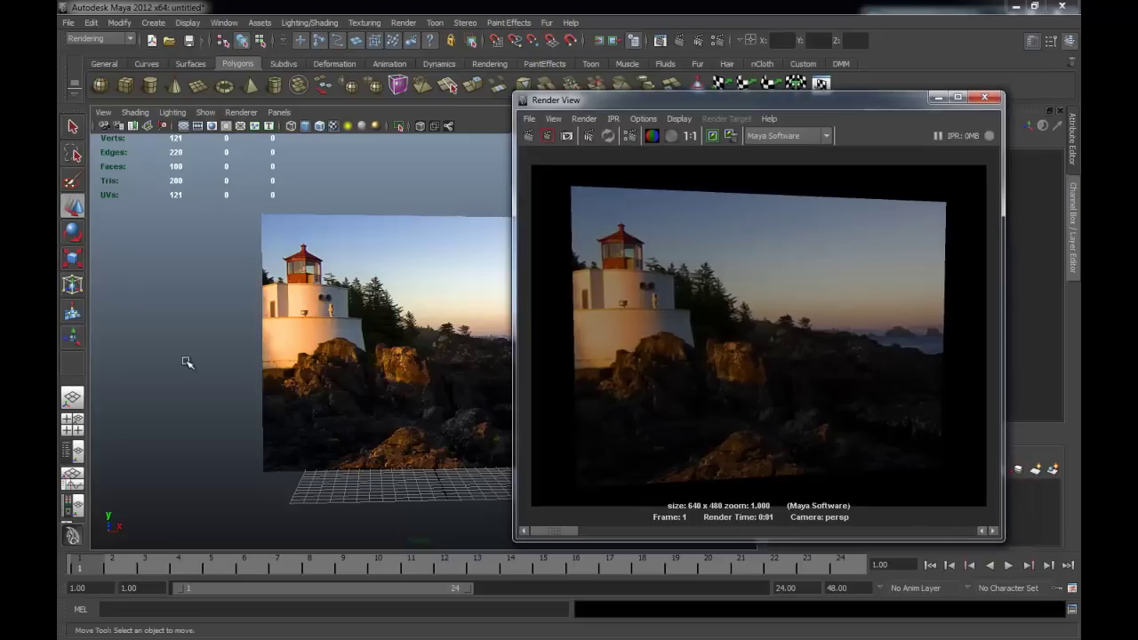
left_click(300, 325)
key("5")
mouse_move(184, 389)
left_mouse_down("alt")
mouse_move(261, 424)
mouse_move(364, 395)
left_mouse_up("alt")
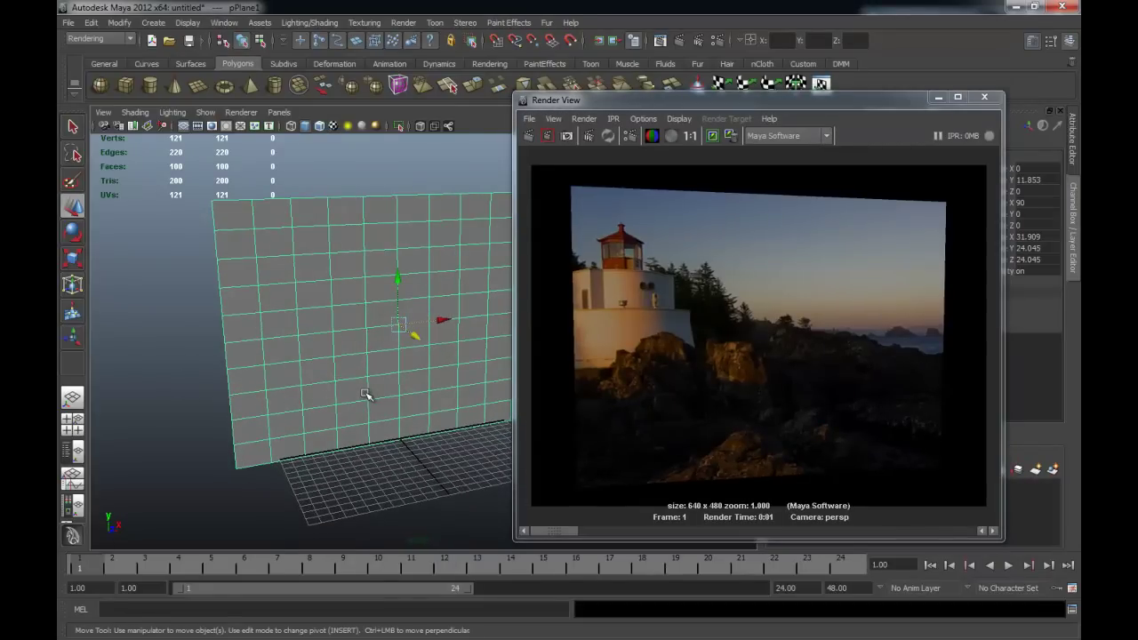
key("6")
Copy Penguins.jpg from the Sample Pictures folder into the TUTOR_MAYA sourceimages folder, and close both folder windows
left_click_drag(58, 52, 254, 84)
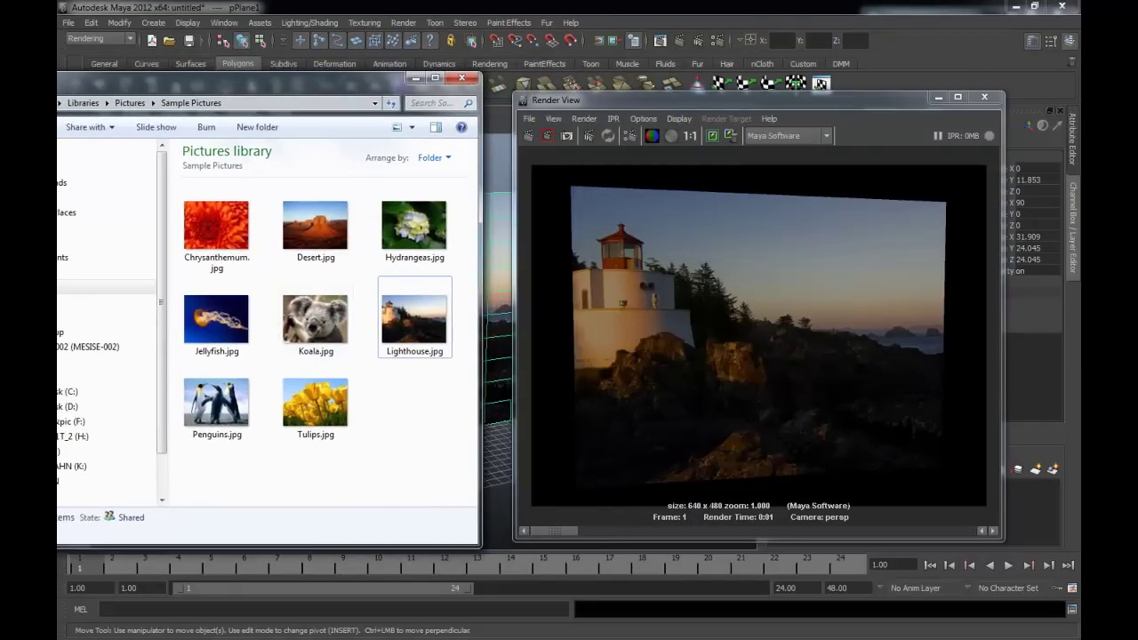
left_click_drag(59, 114, 810, 94)
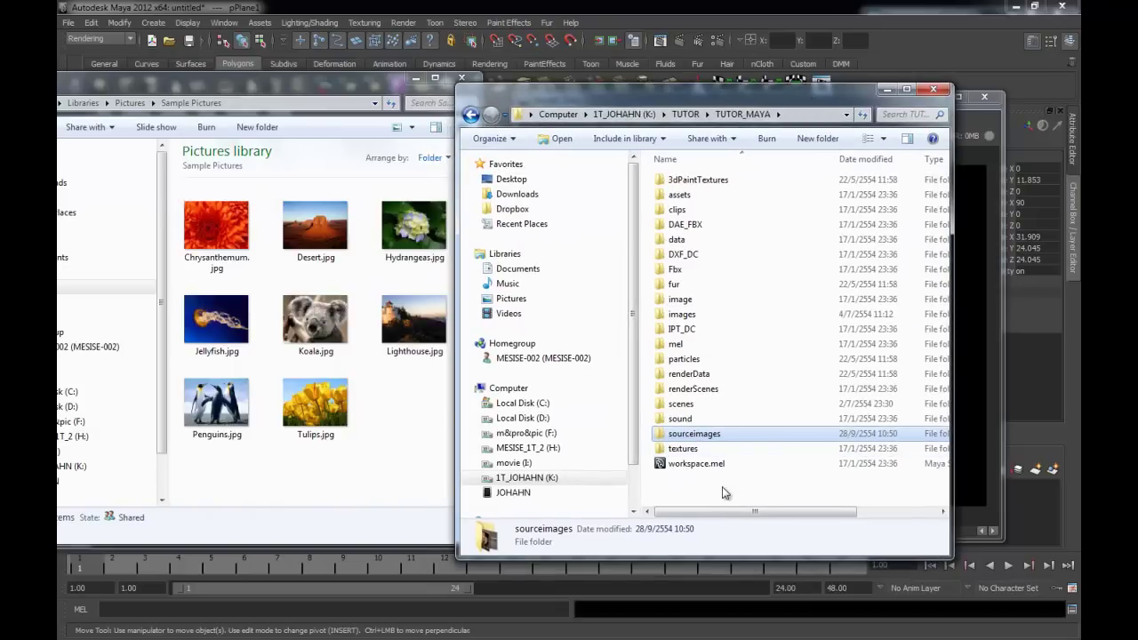
left_click(686, 435)
double_click(685, 434)
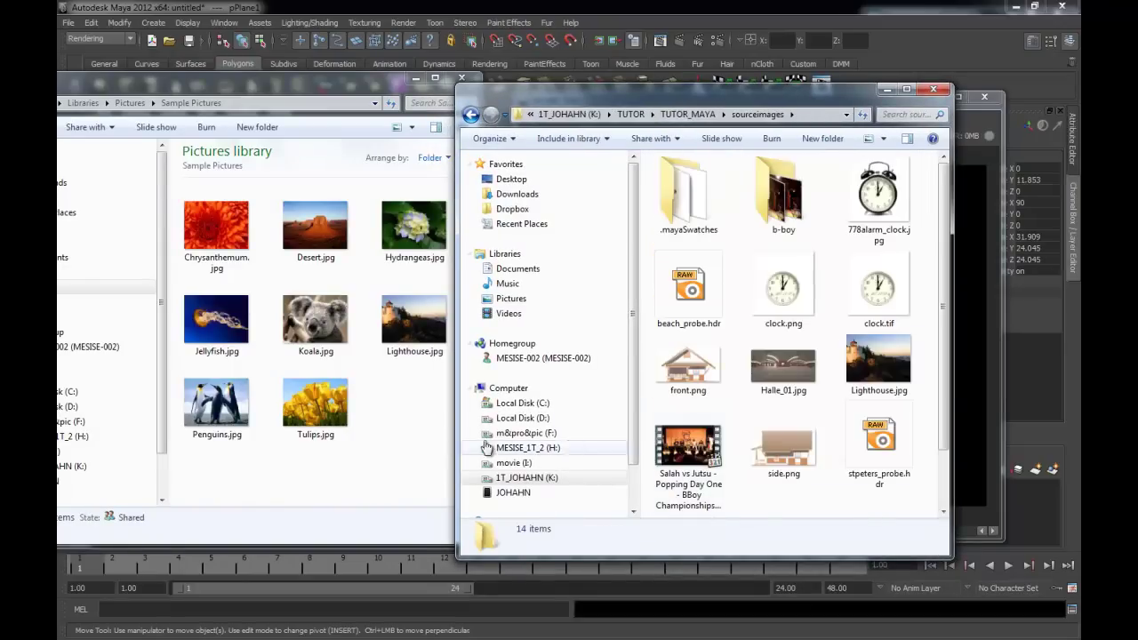
left_click(315, 320)
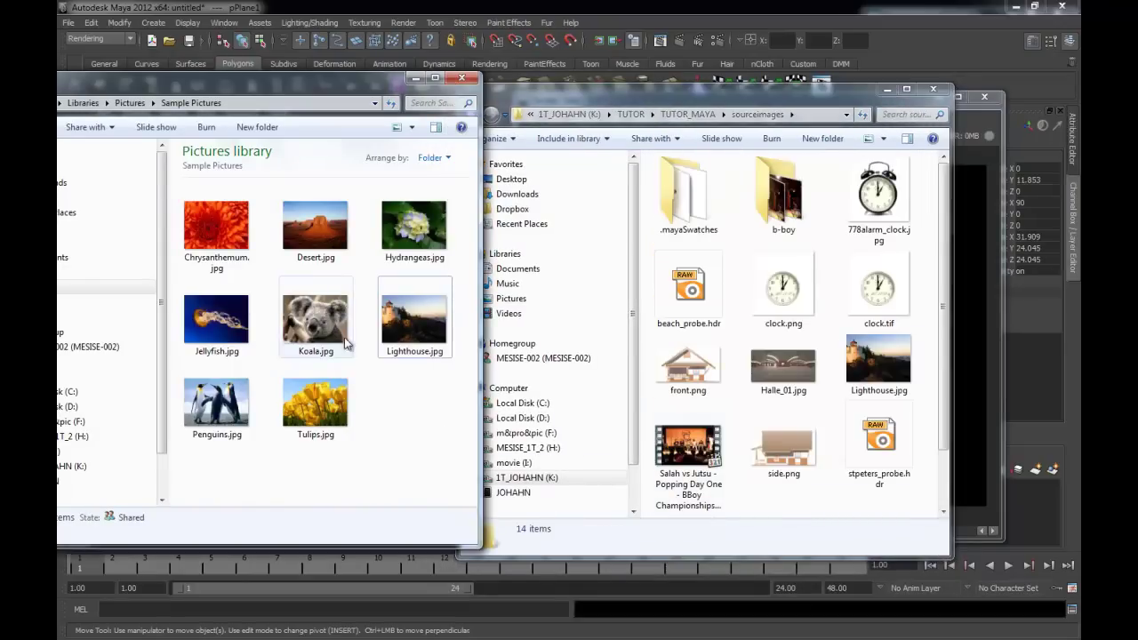
left_click(226, 407)
left_click_drag(246, 425, 933, 476)
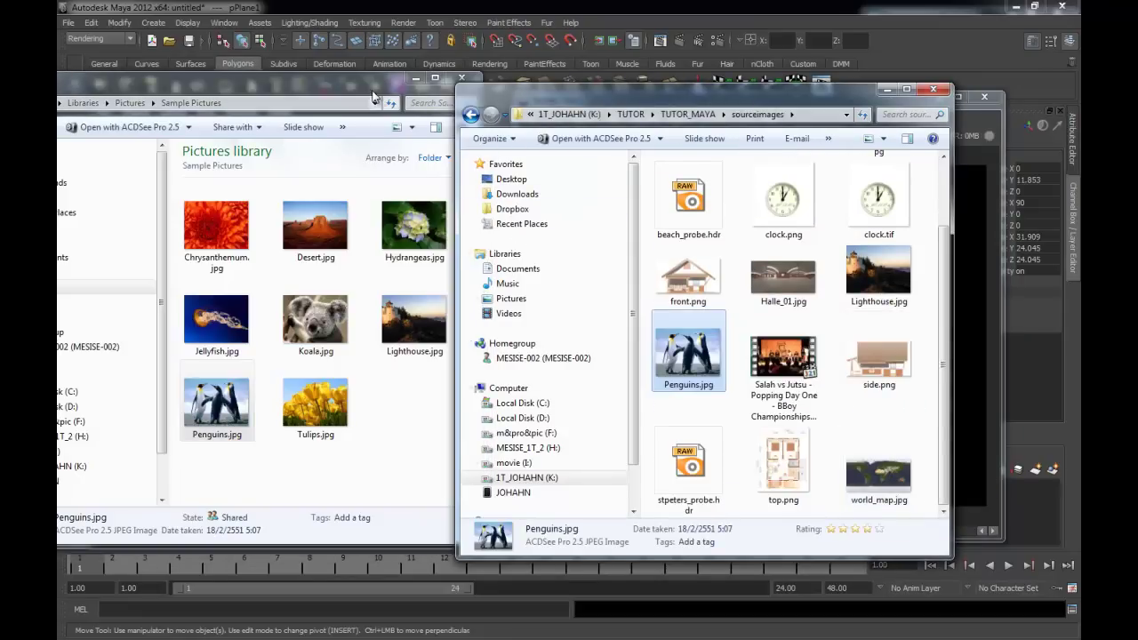
left_click(460, 77)
left_click_drag(609, 96, 287, 98)
left_click(450, 80)
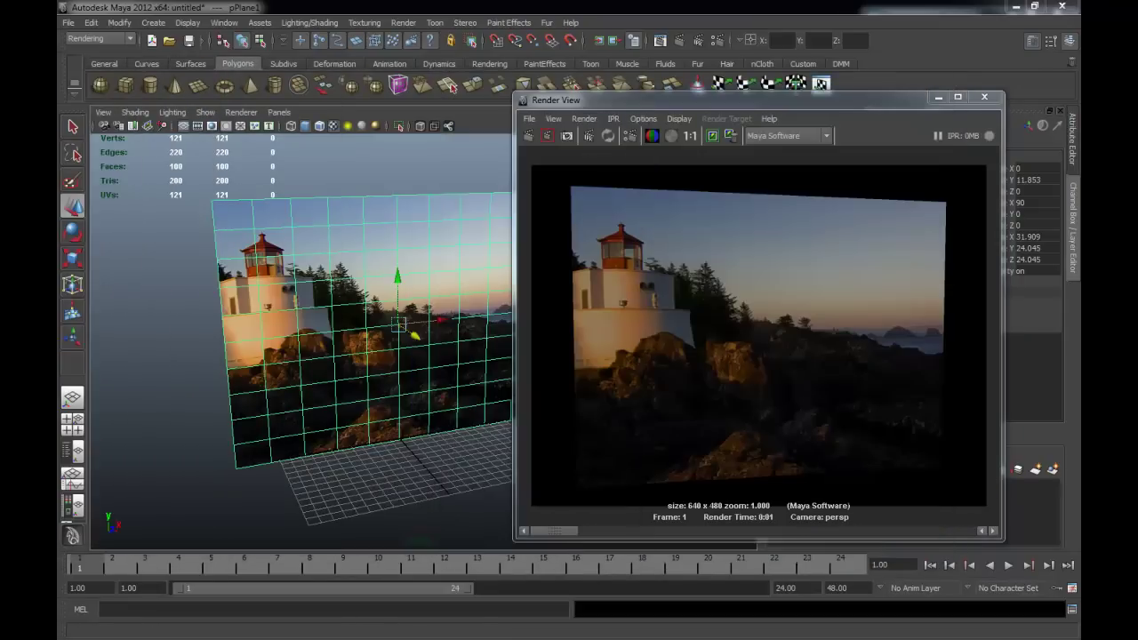
Close the render view and delete the lighthouse plane from the scene
left_click(984, 98)
left_click(673, 275)
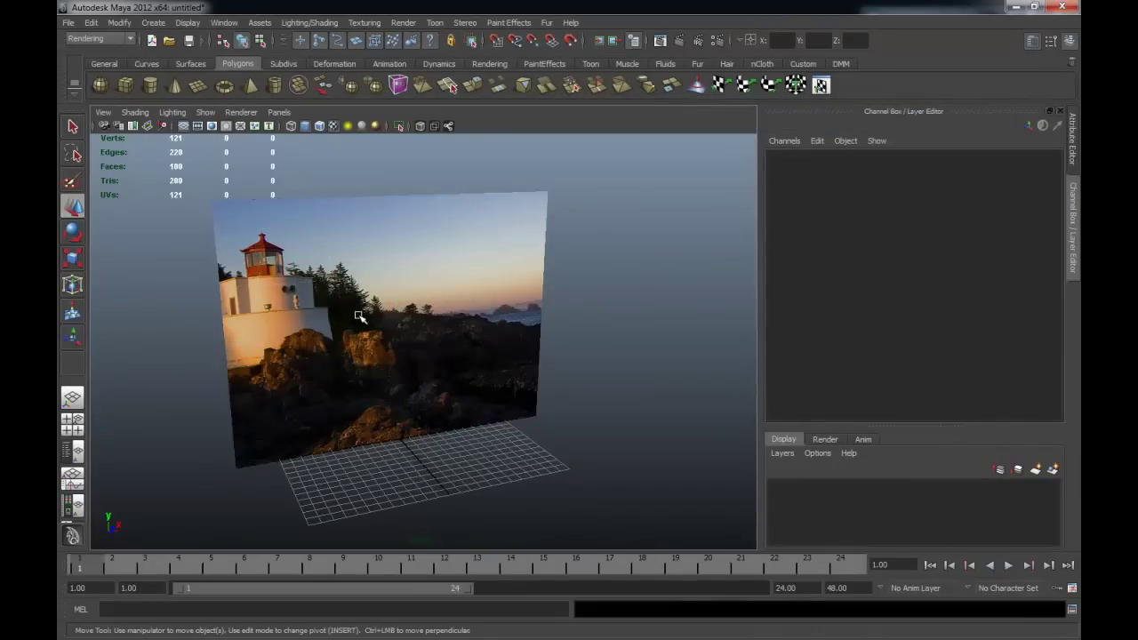
left_click(360, 314)
key("Delete")
Create a polygon plane at the origin and scale it uniformly to about 28.4
left_click(199, 86)
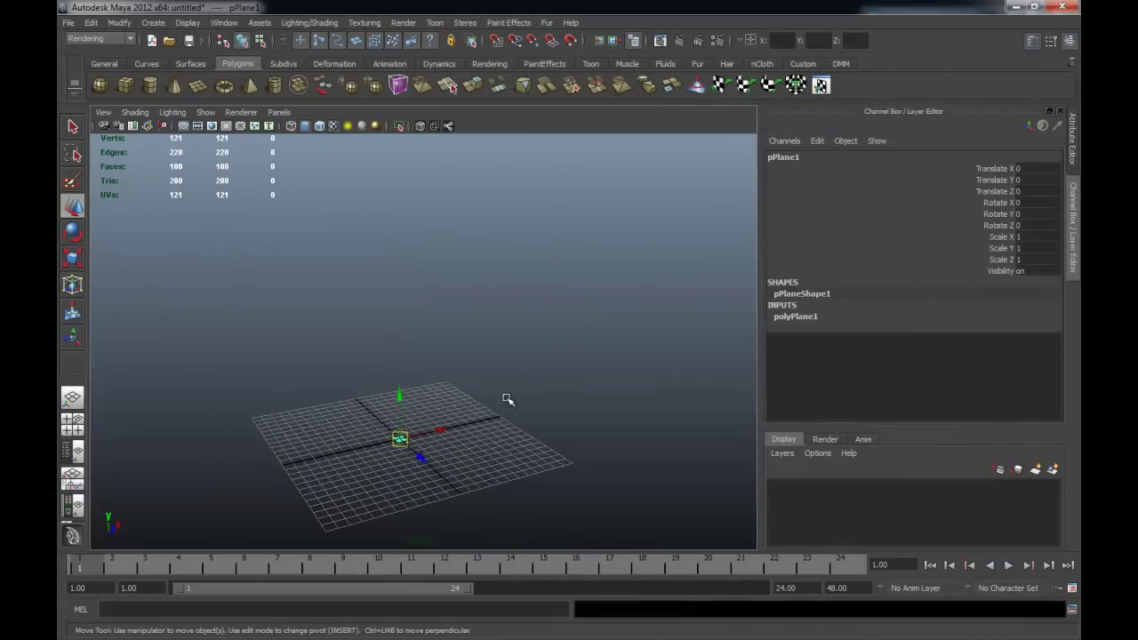
key("r")
left_click(449, 427)
left_click(400, 437)
left_click_drag(400, 439, 592, 346)
Stand the plane upright with Rotate X set to 90 and raise it to about 14.56 in Y
key("e")
left_click_drag(415, 399, 492, 428)
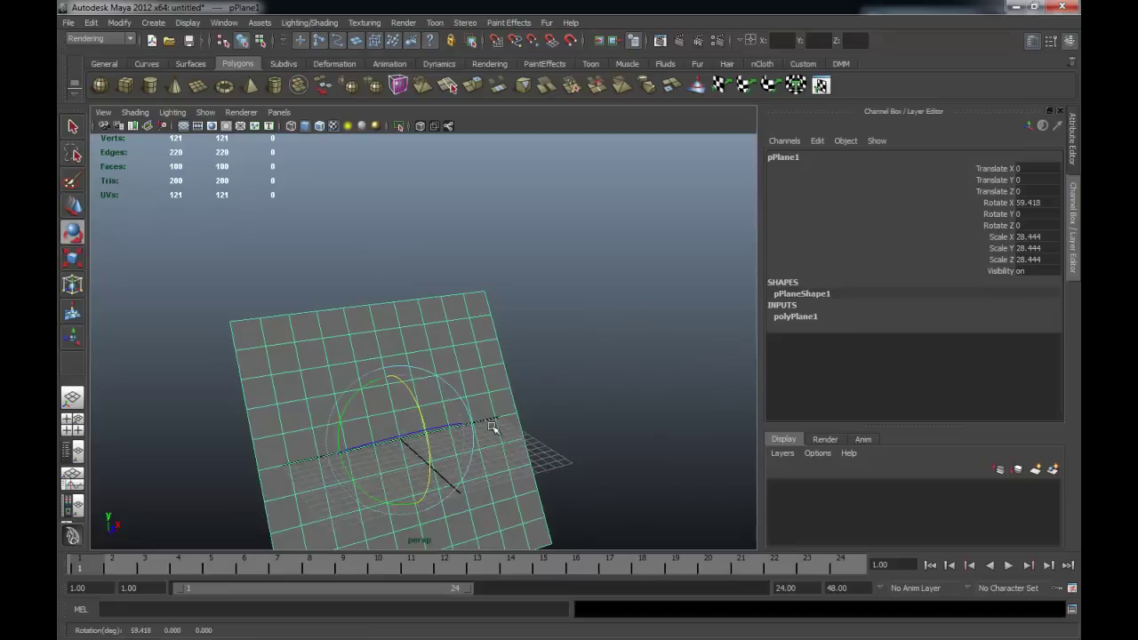
left_click(1031, 203)
type("90")
key("Return")
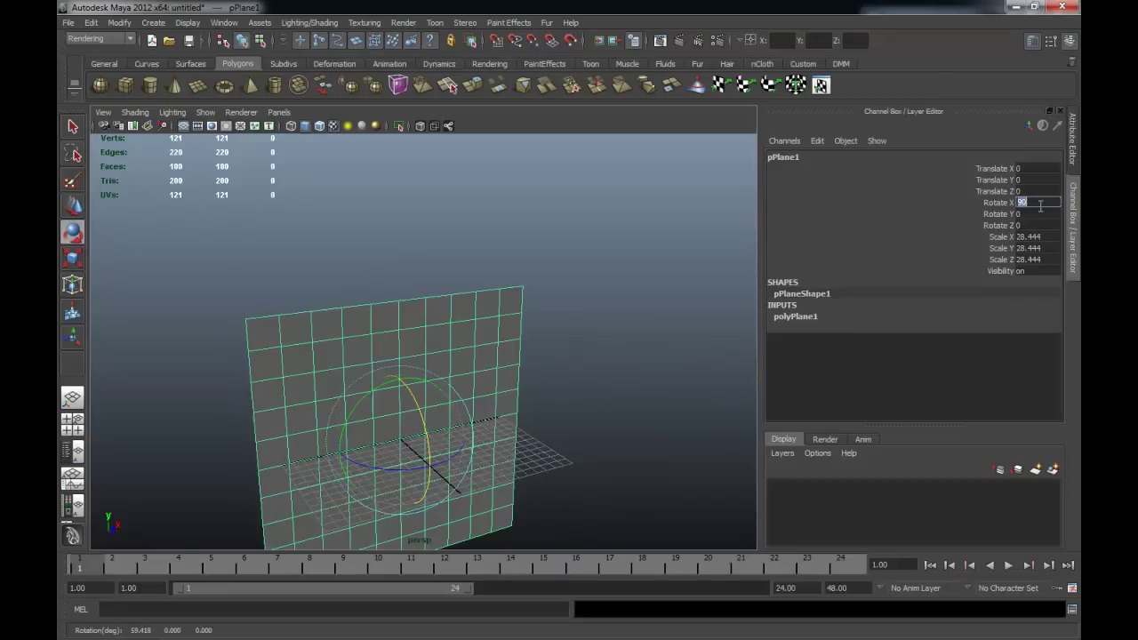
key("w")
left_click_drag(401, 394, 401, 249)
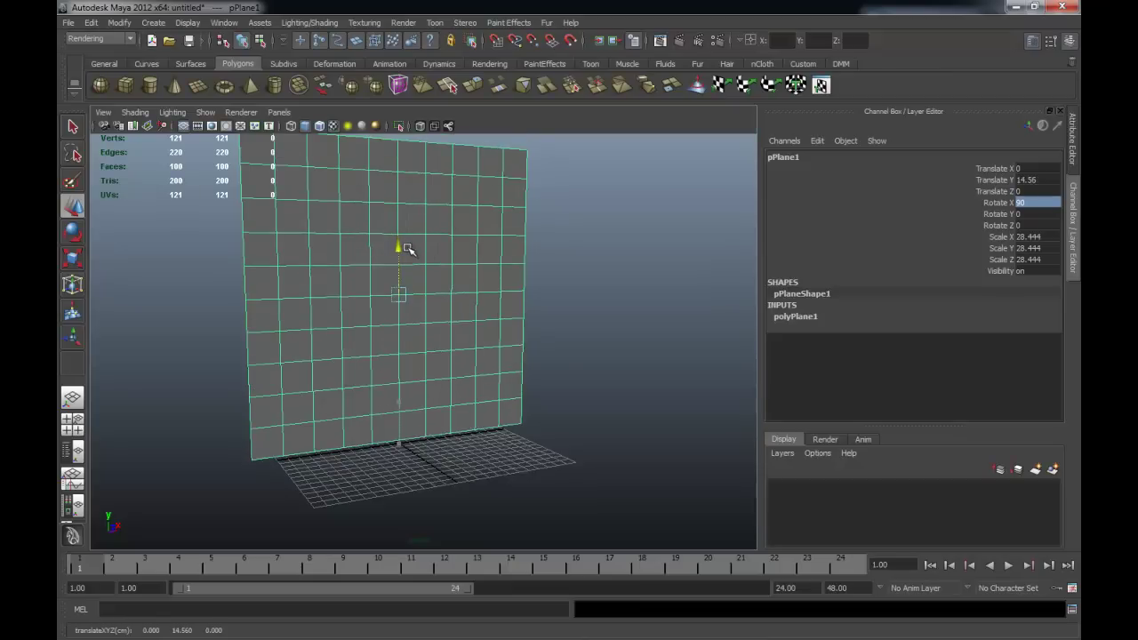
Stretch the upright plane along its X axis into a wide rectangle and deselect it
key("r")
left_click_drag(455, 302, 480, 292)
left_click(614, 284)
left_click_drag(589, 305, 595, 353, "alt")
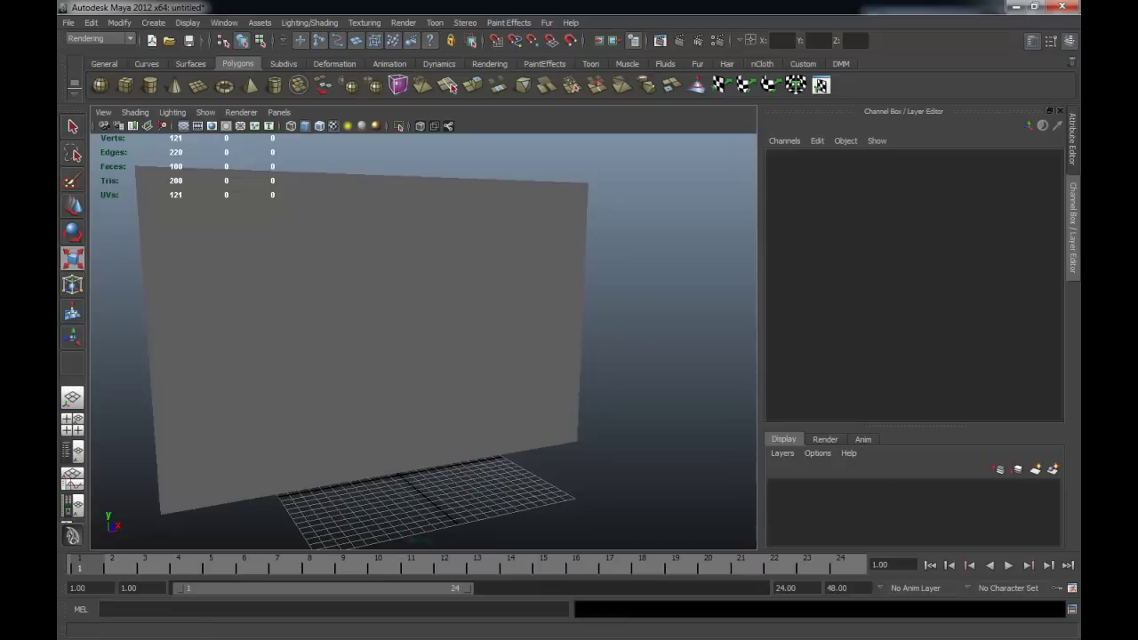
Open the Hypershade beside the plane and create a Blinn material
left_click(234, 25)
mouse_move(262, 58)
left_click(409, 93)
left_click_drag(459, 378, 700, 185)
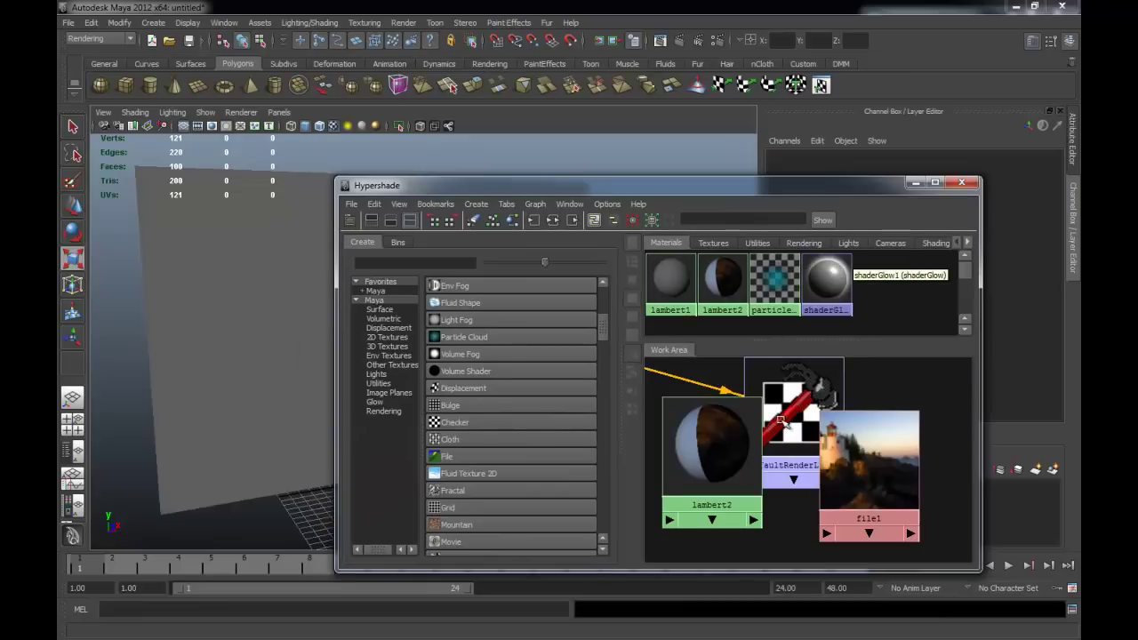
scroll(587, 322, "up", 5)
left_click_drag(629, 185, 961, 272)
left_click_drag(466, 270, 429, 264, "alt")
middle_click_drag(430, 264, 451, 280, "alt")
left_click_drag(450, 290, 432, 284, "alt")
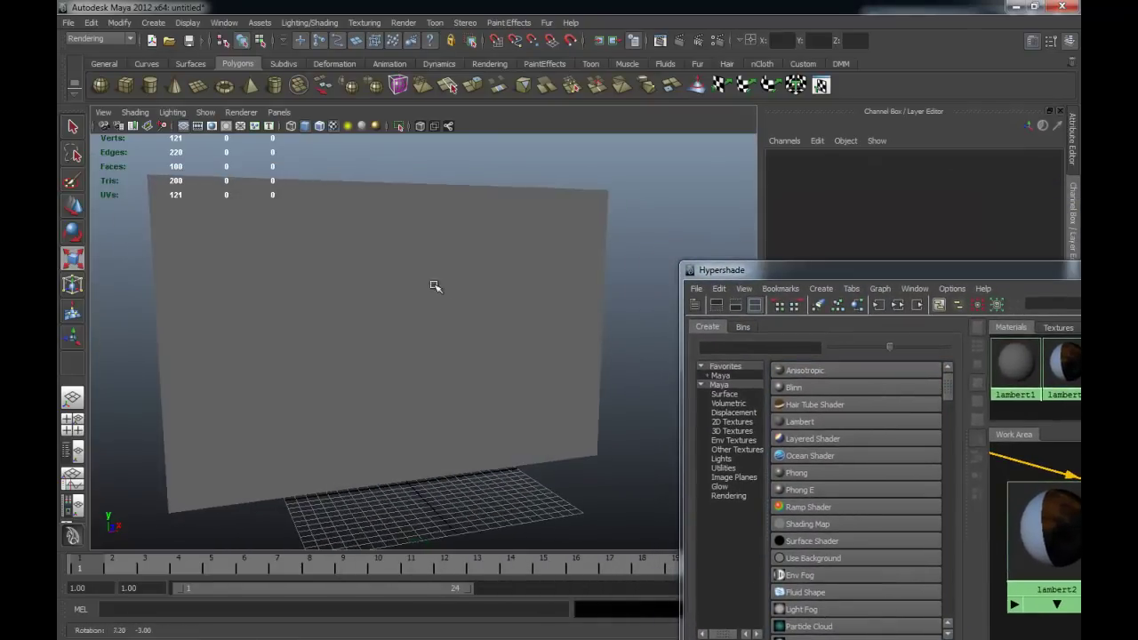
left_click_drag(826, 276, 745, 272)
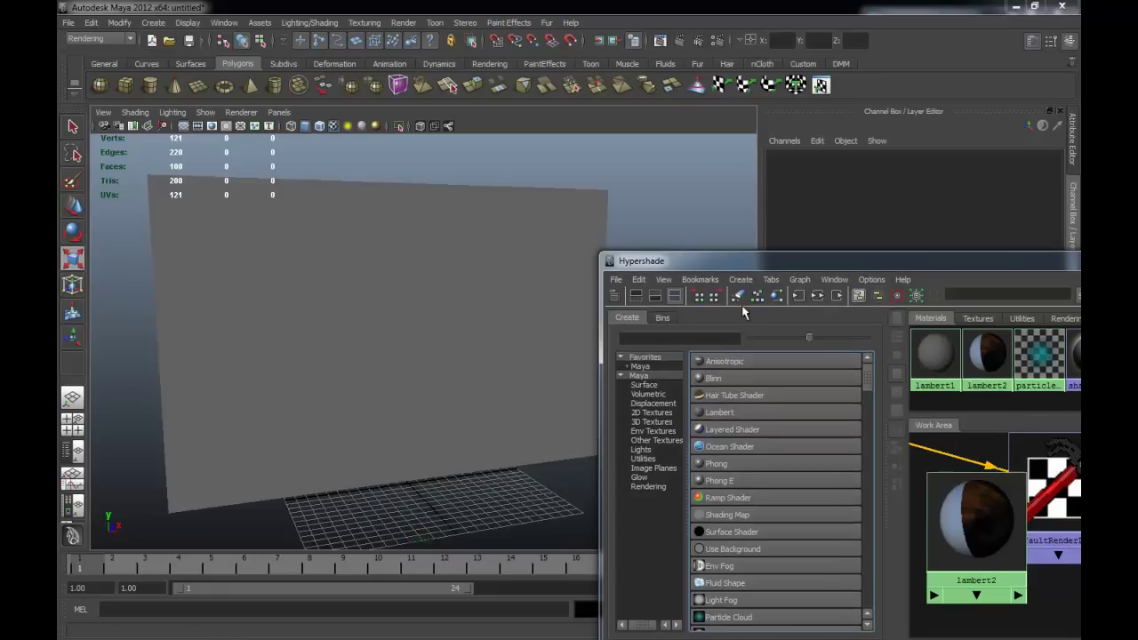
left_click(721, 382)
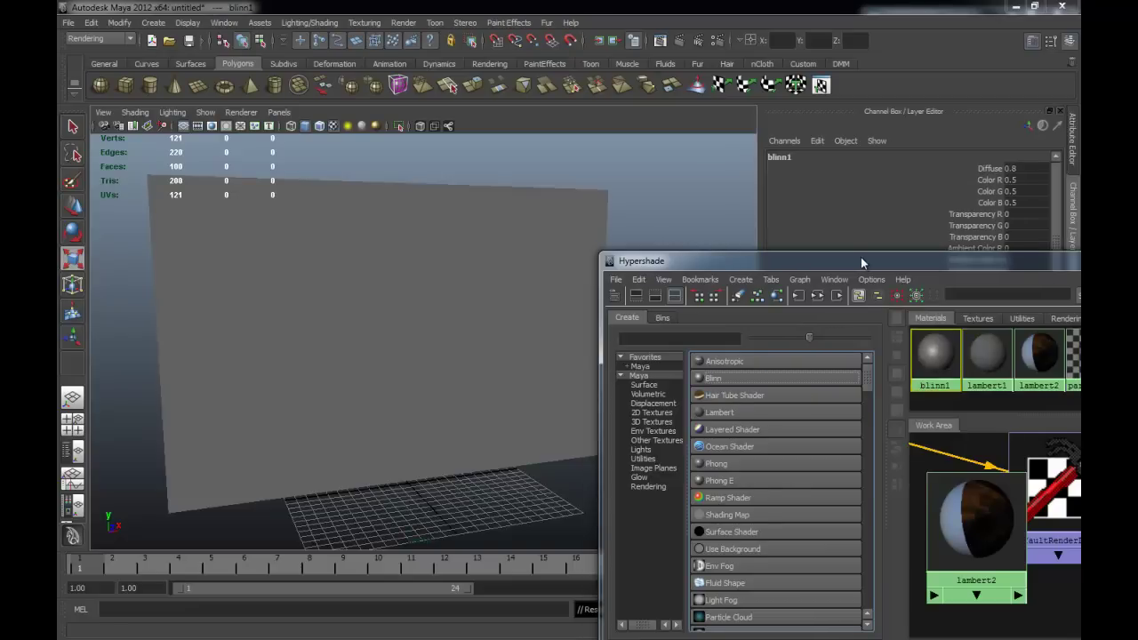
Graph the network of the new Blinn material alone in the Hypershade work area
left_click_drag(861, 257, 701, 283)
left_click_drag(801, 288, 783, 233)
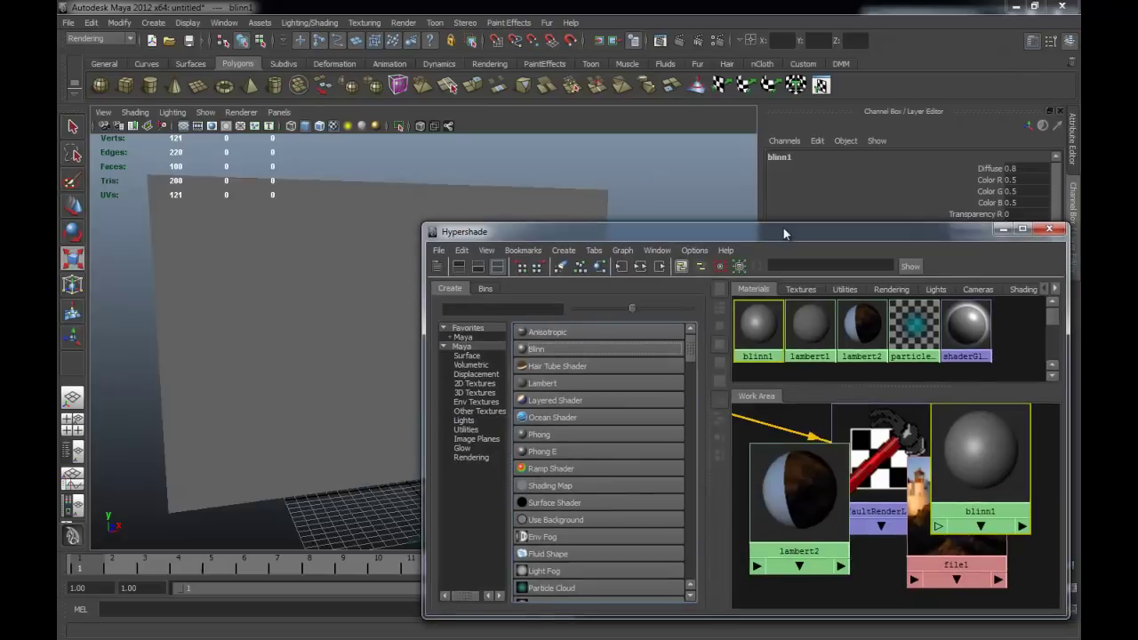
right_click(757, 324)
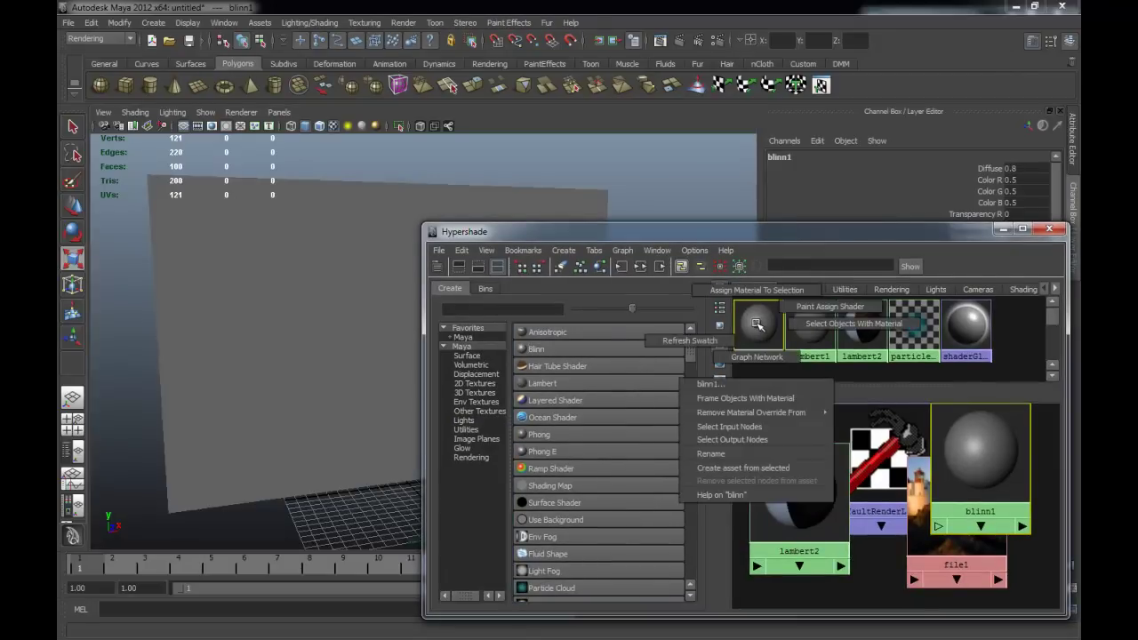
left_click(757, 357)
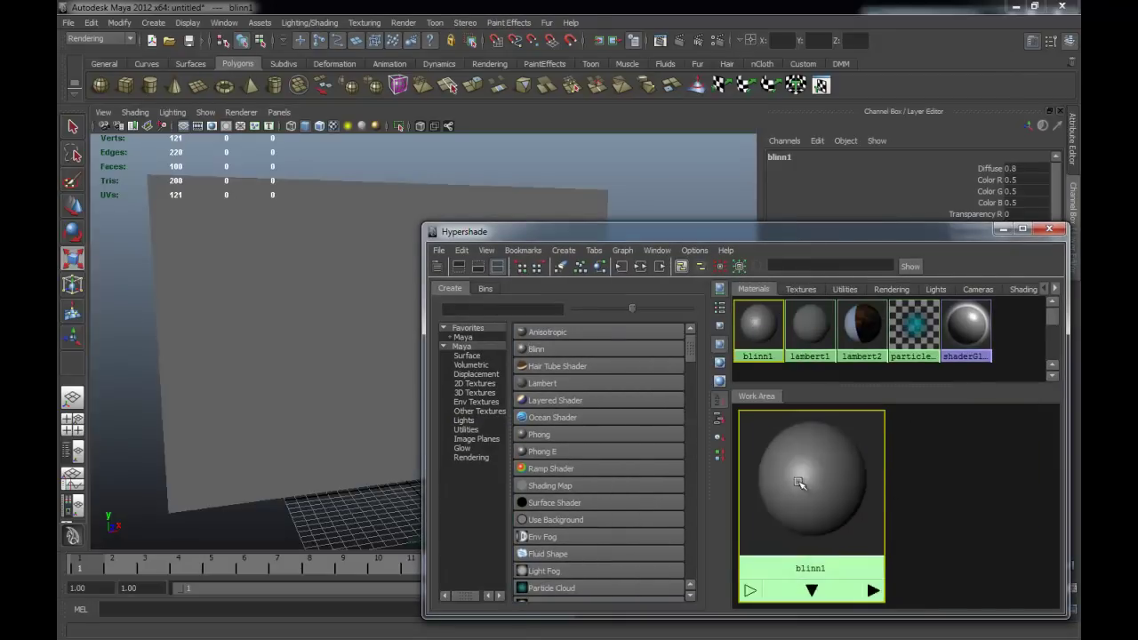
mouse_move(909, 478)
right_mouse_down("alt")
mouse_move(770, 478)
mouse_move(915, 480)
right_mouse_up("alt")
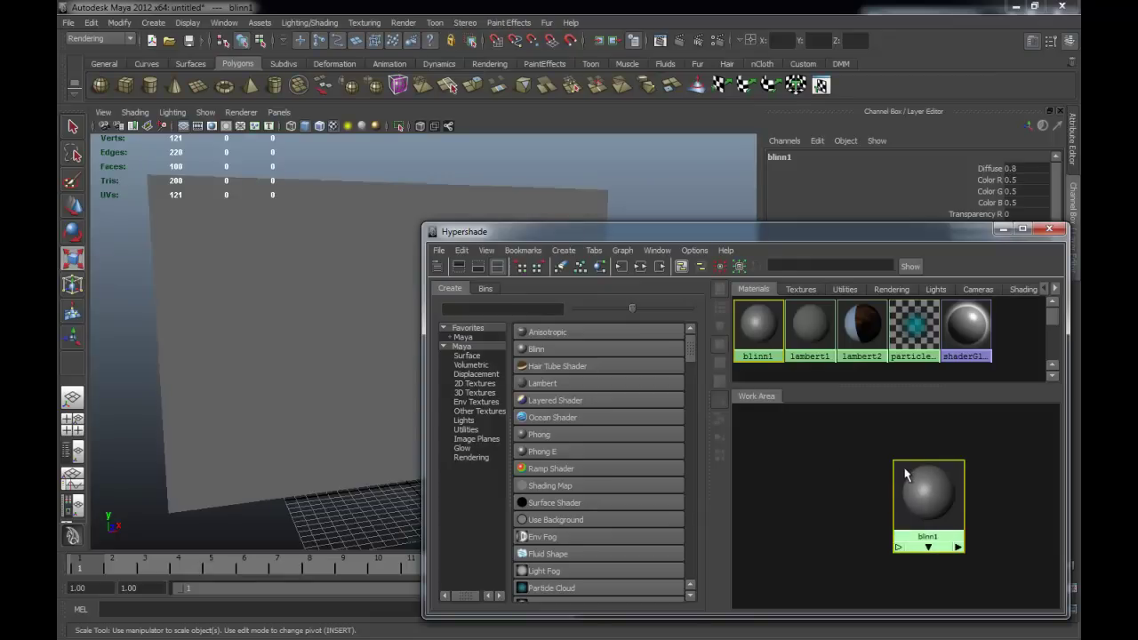
scroll(880, 489, "up", 1)
scroll(878, 491, "down", 2)
scroll(878, 486, "up", 3)
scroll(878, 482, "down", 6)
scroll(877, 475, "up", 4)
scroll(876, 479, "down", 1)
scroll(876, 479, "down", 3)
scroll(876, 479, "up", 4)
scroll(875, 479, "down", 4)
scroll(875, 480, "up", 4)
scroll(873, 478, "down", 5)
scroll(869, 477, "up", 4)
Show the Blinn material's attributes and map a File texture to its Color
left_click_drag(824, 222, 486, 164)
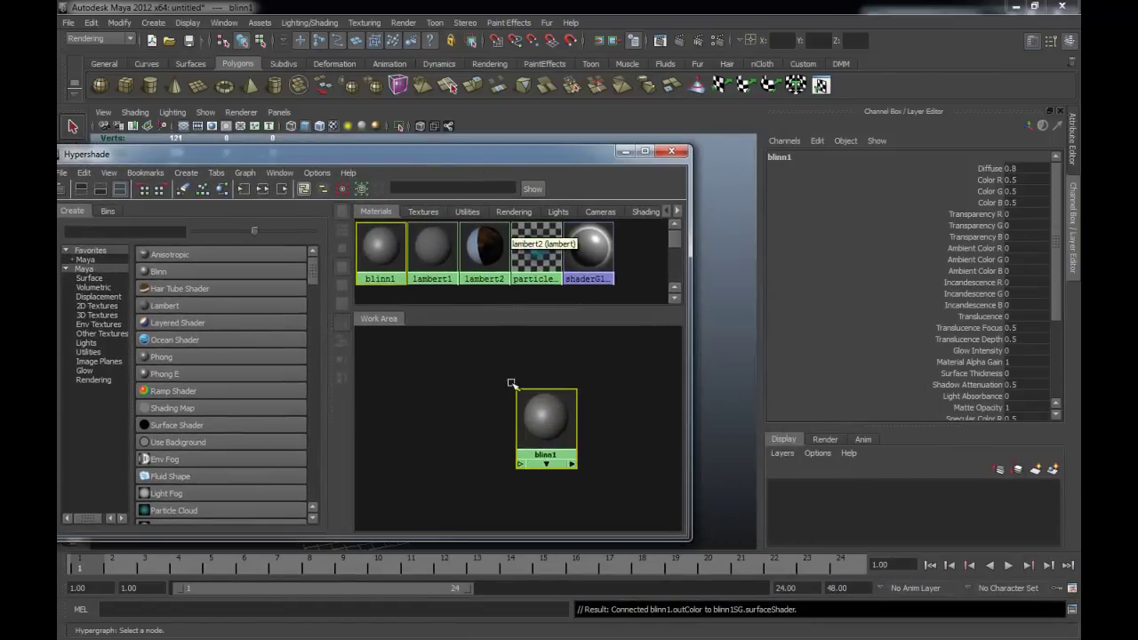
double_click(547, 427)
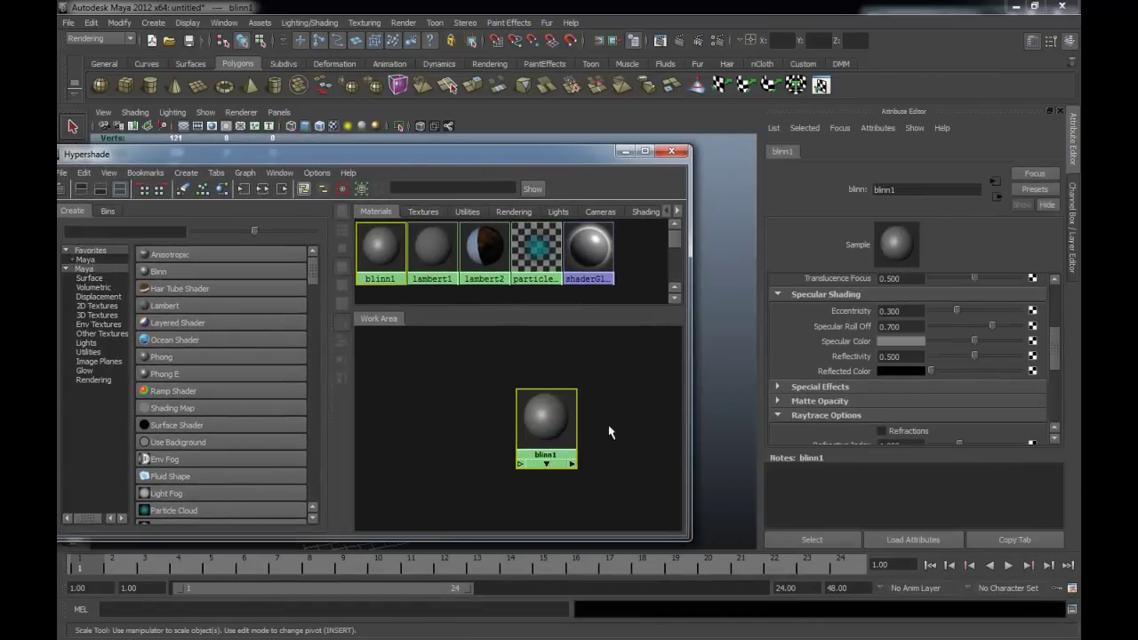
left_click_drag(1056, 355, 1054, 300)
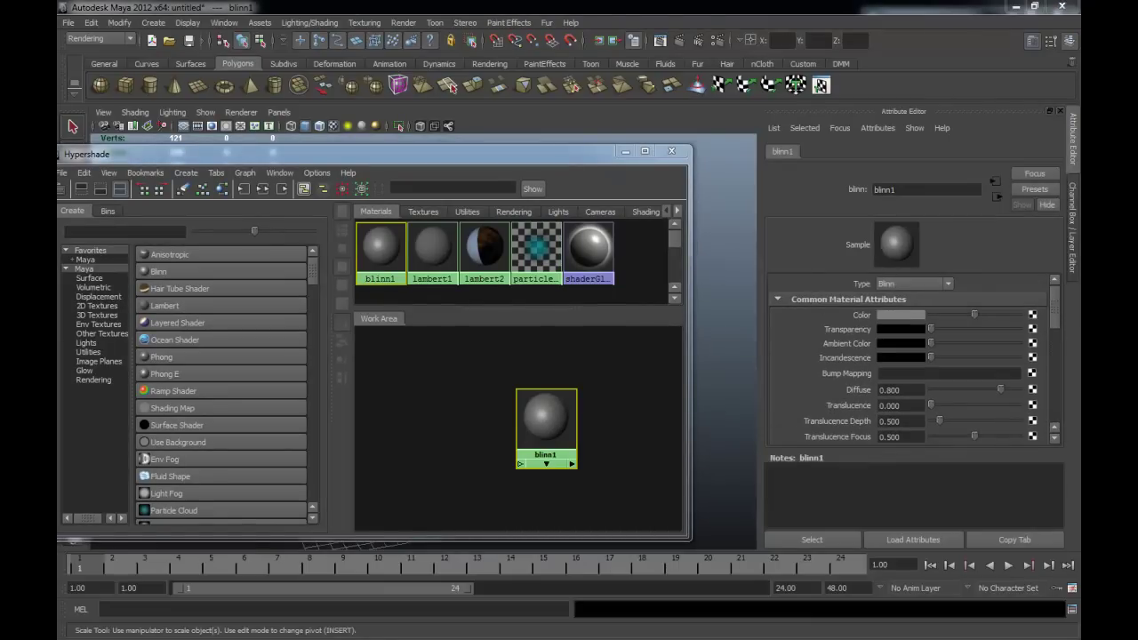
left_click(1032, 314)
left_click_drag(298, 156, 626, 81)
left_click(626, 195)
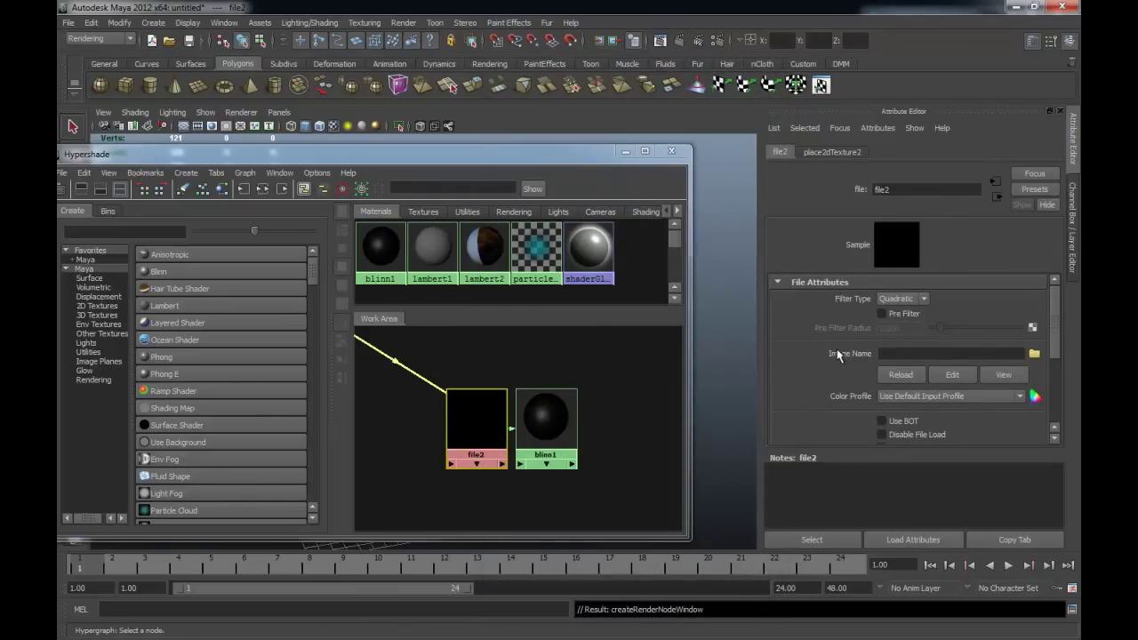
Load Penguins.jpg from sourceimages as the file texture's image
left_click(1034, 355)
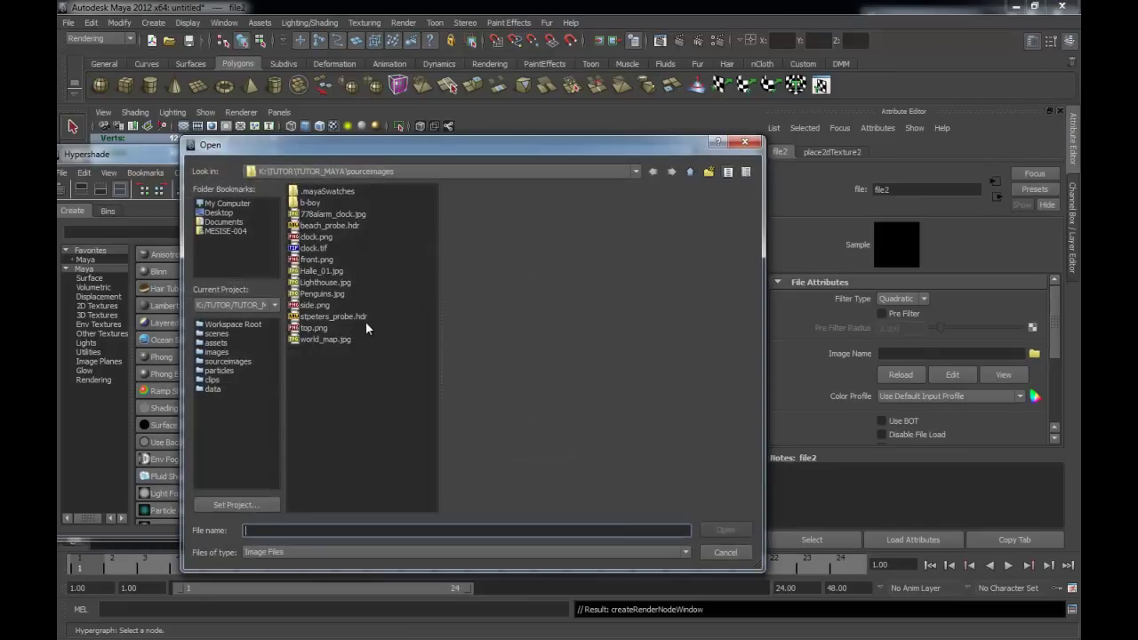
left_click(315, 339)
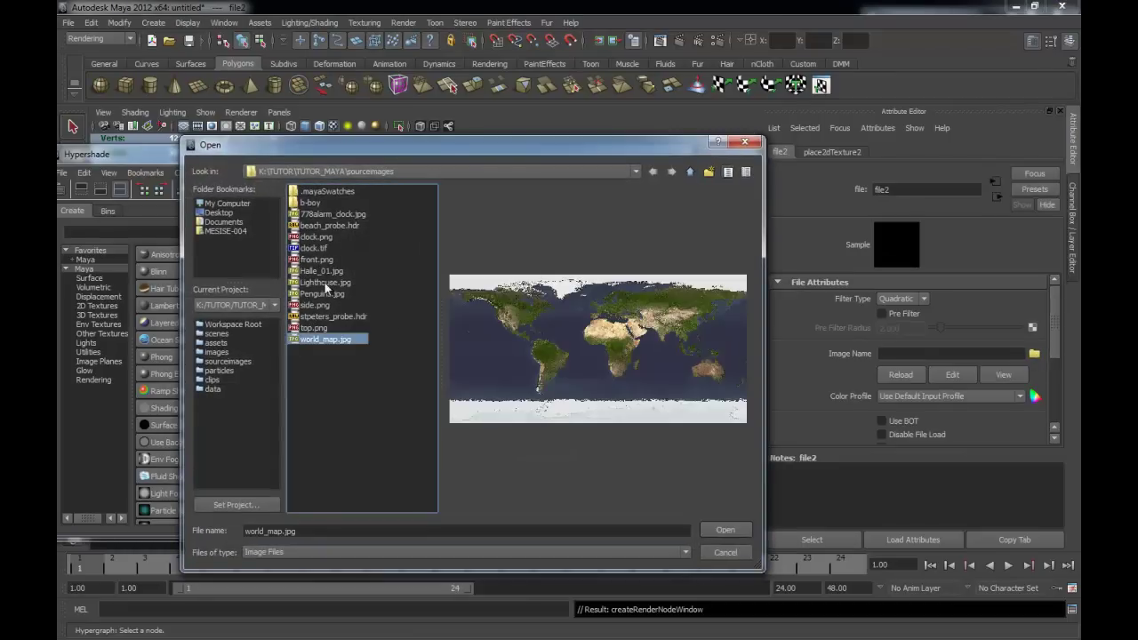
left_click(322, 295)
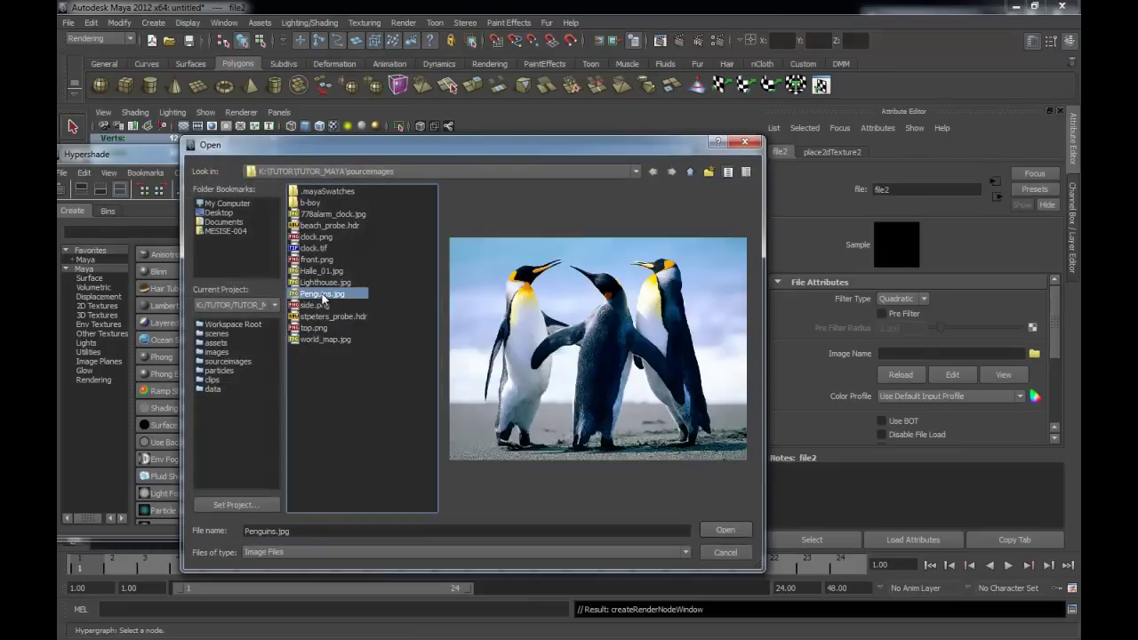
left_click(726, 531)
Space the Blinn node away from its file texture node and assign the Blinn material to the plane
left_click_drag(468, 161, 109, 199)
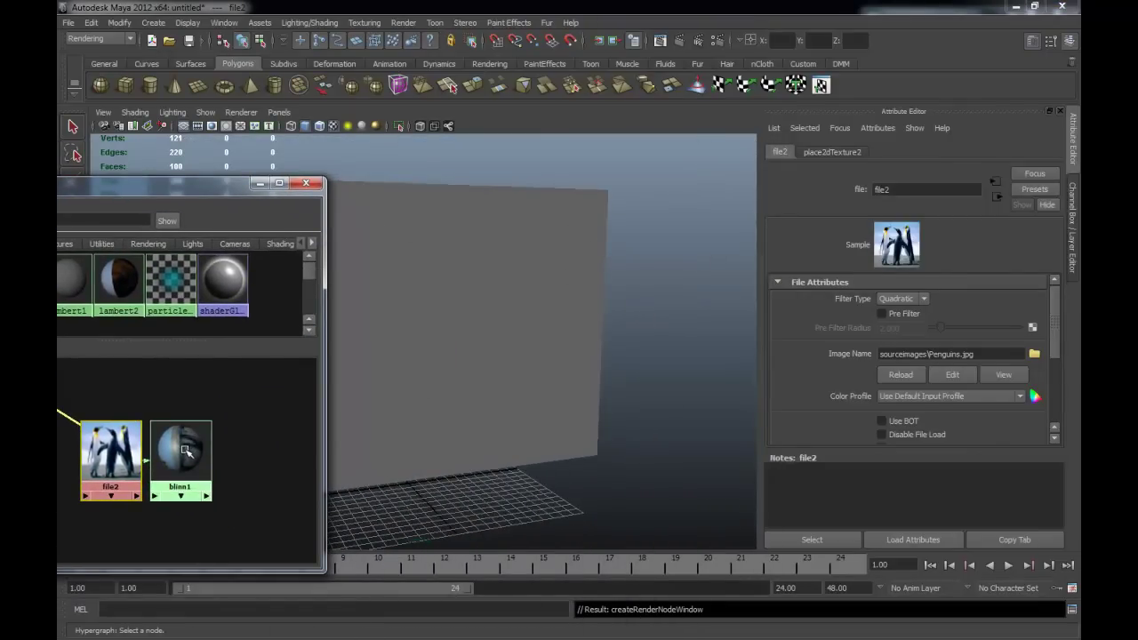
left_click_drag(185, 452, 229, 460)
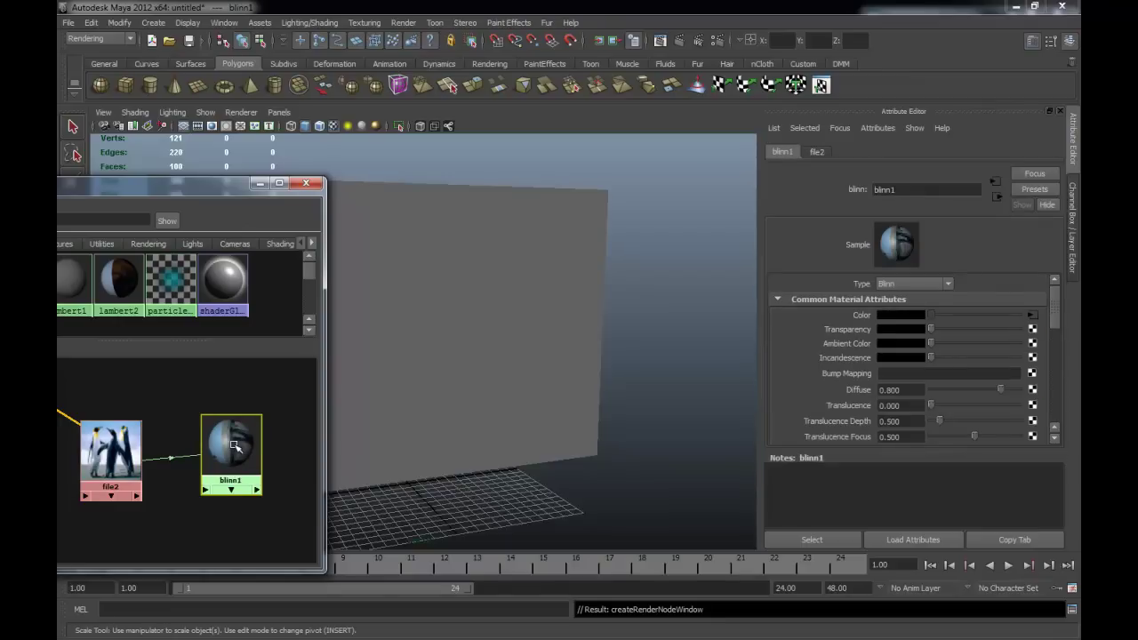
middle_click_drag(234, 445, 490, 358)
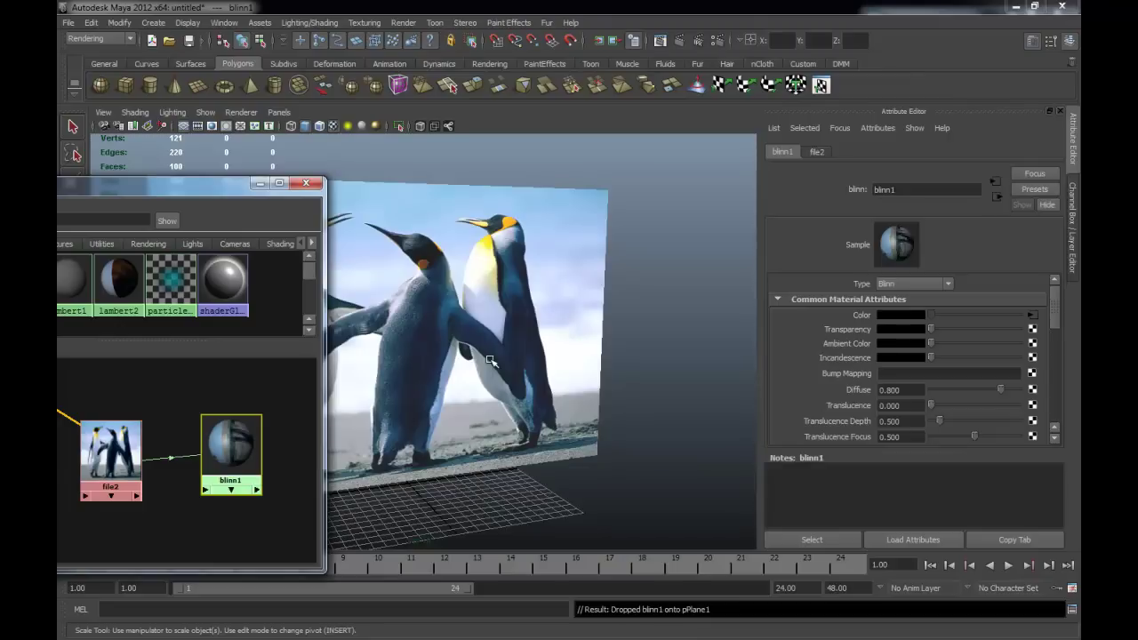
Undo the assignment of the Blinn material to the plane
left_click_drag(173, 181, 892, 217)
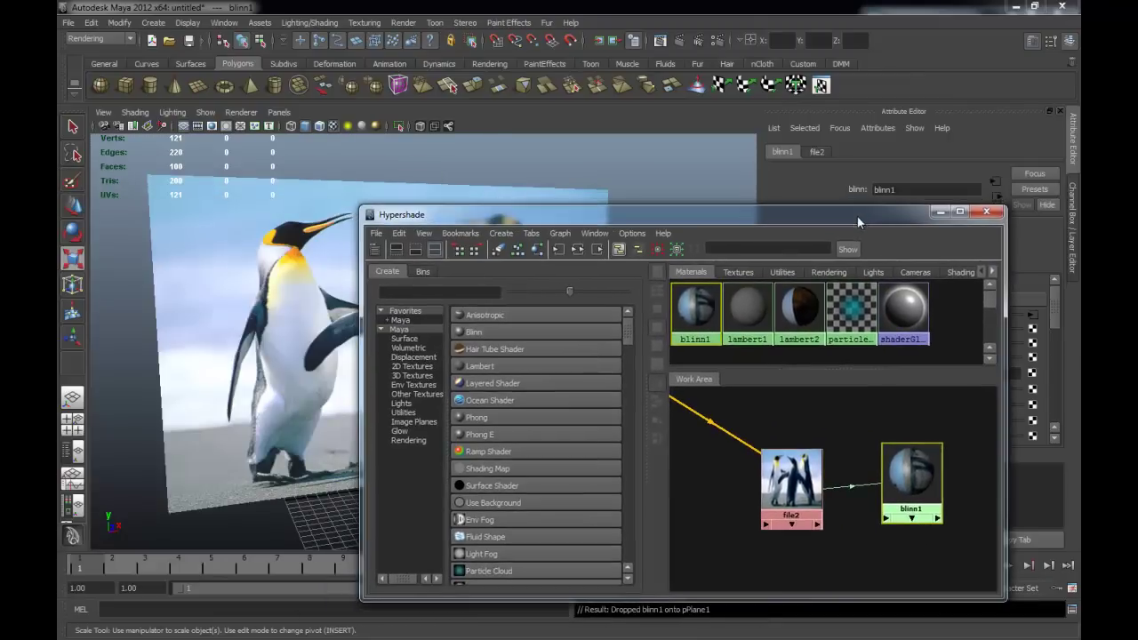
left_click(673, 178)
key("ctrl+z")
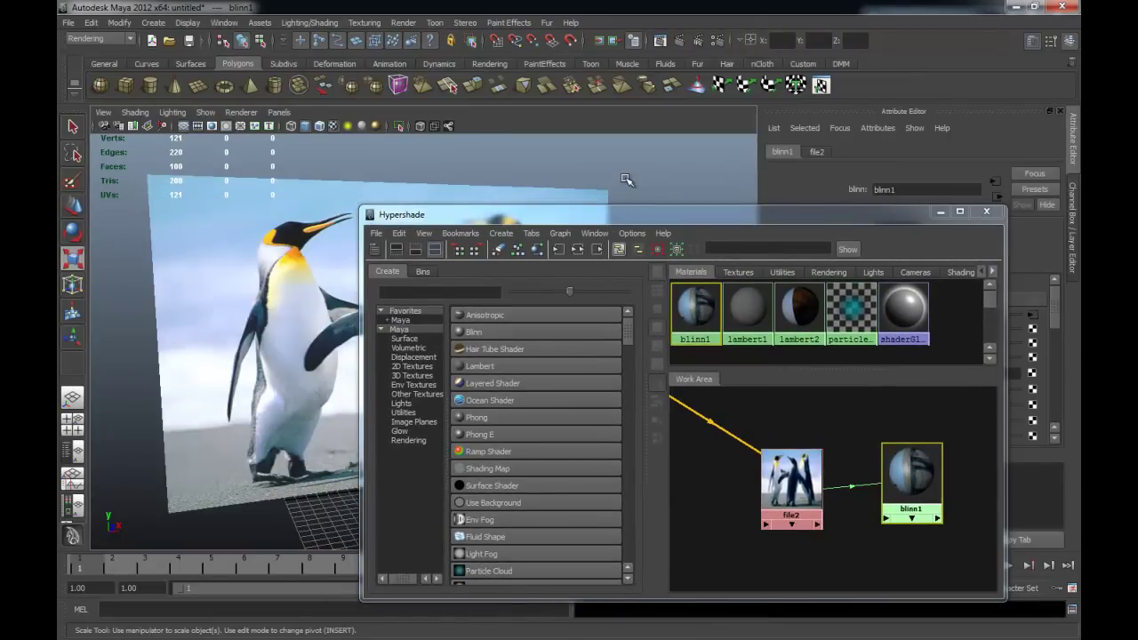
key("ctrl+z")
left_click_drag(636, 211, 707, 176)
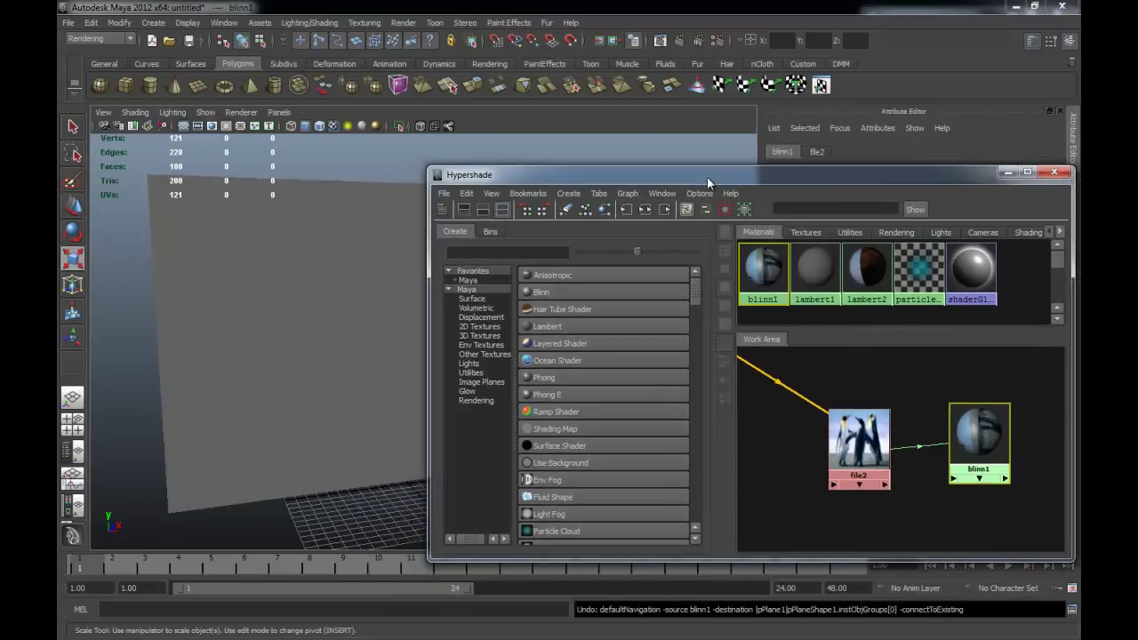
Select the plane in the viewport and assign the penguin-textured Blinn material to that selection
left_click(334, 345)
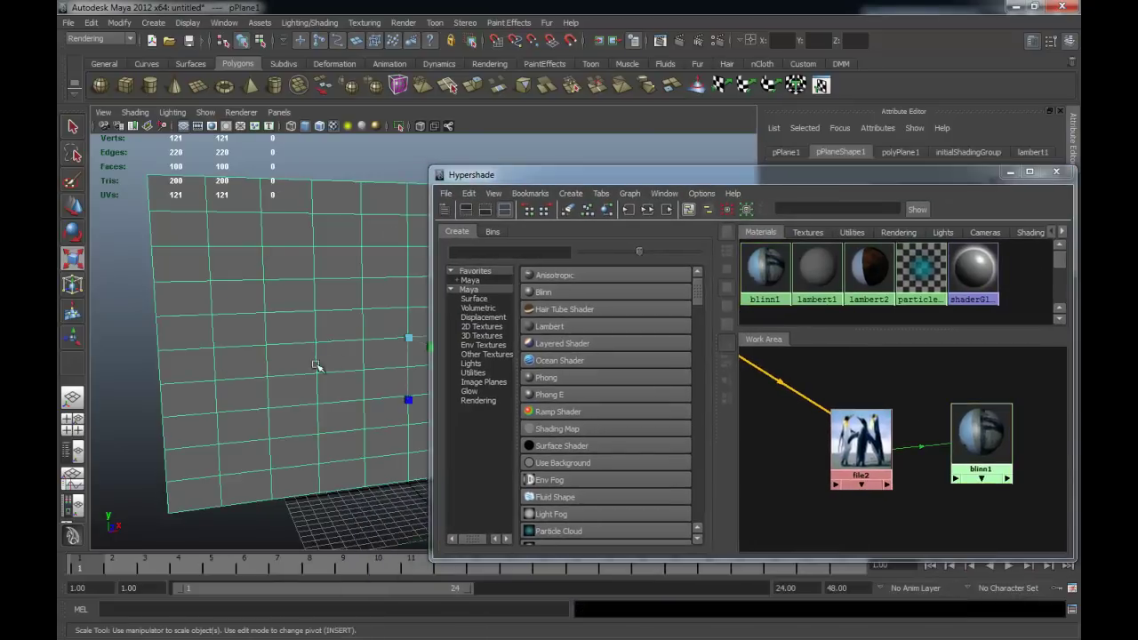
left_click_drag(317, 364, 307, 376, "alt")
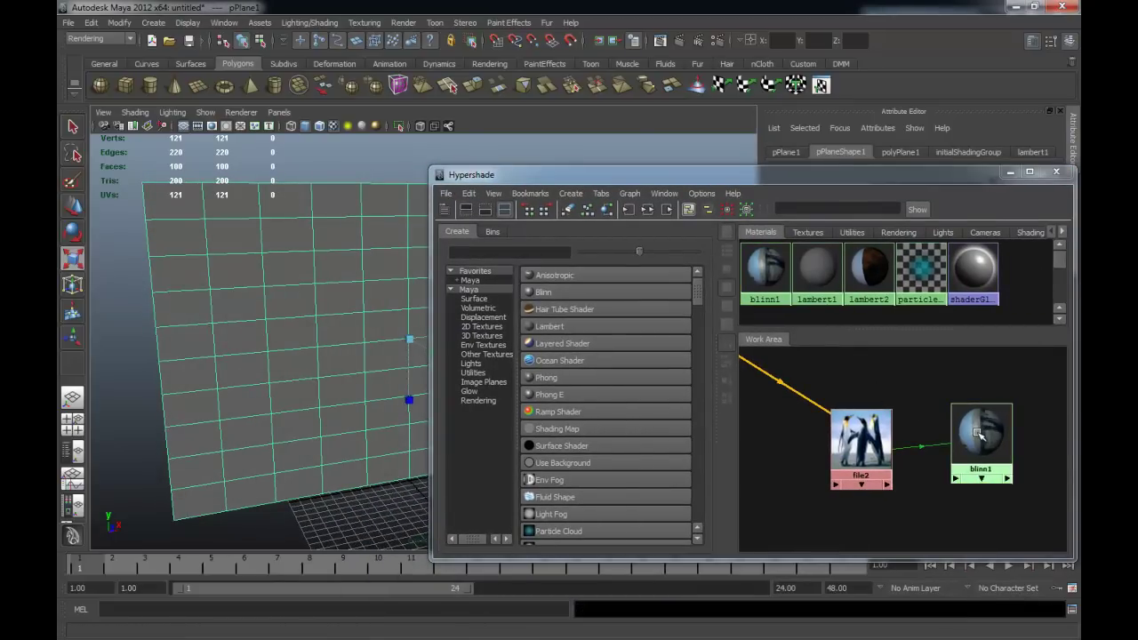
left_click_drag(989, 426, 958, 443)
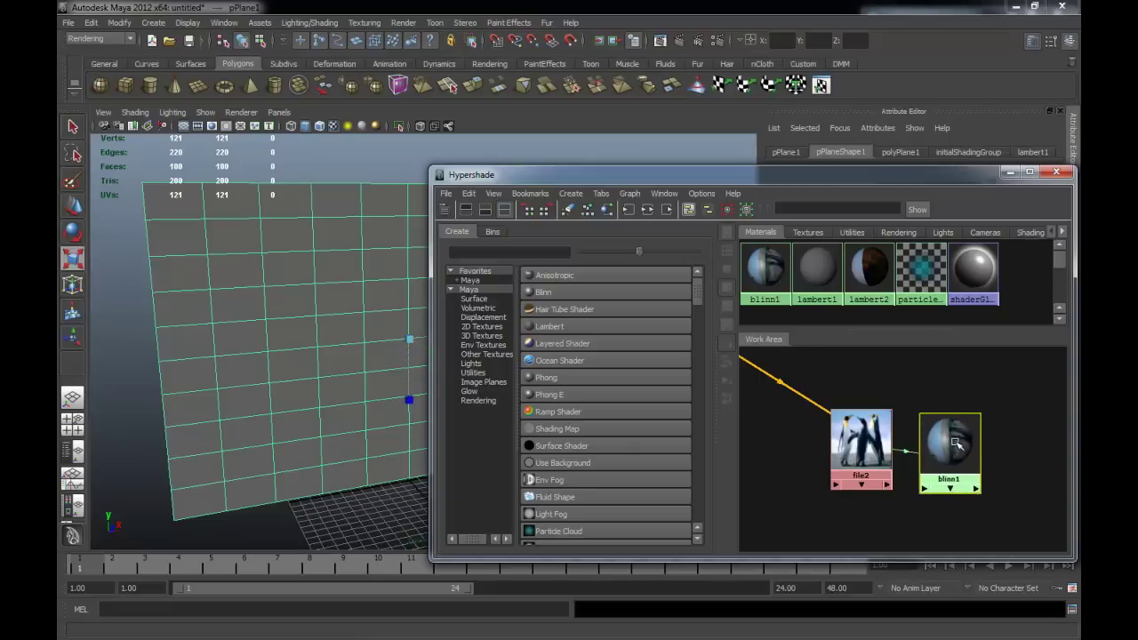
right_click_drag(958, 443, 836, 437)
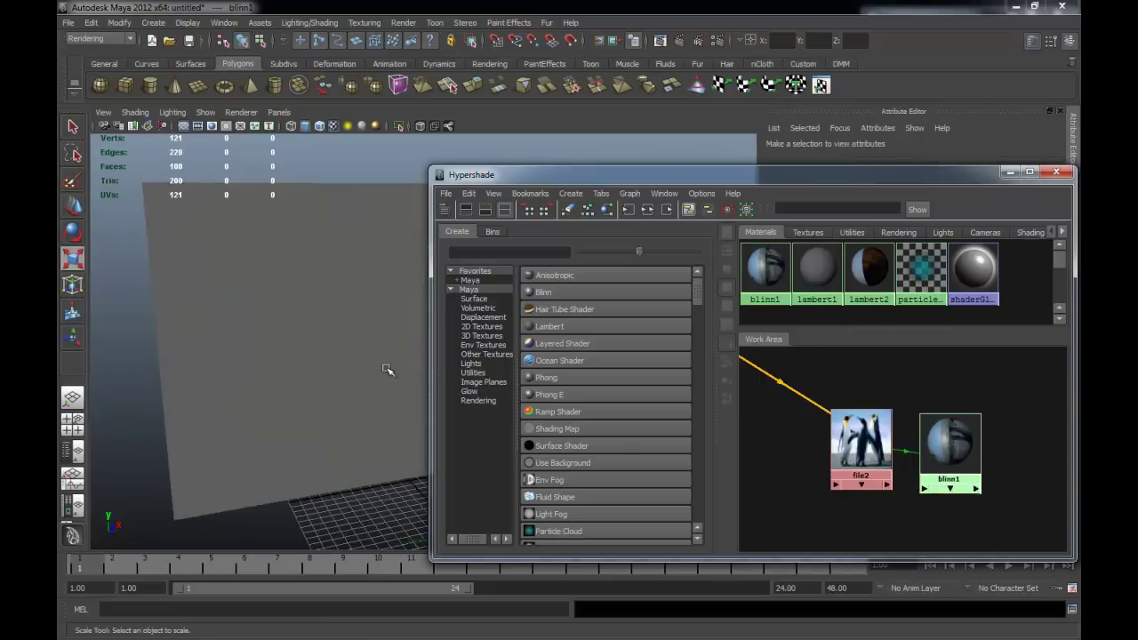
left_click(293, 293)
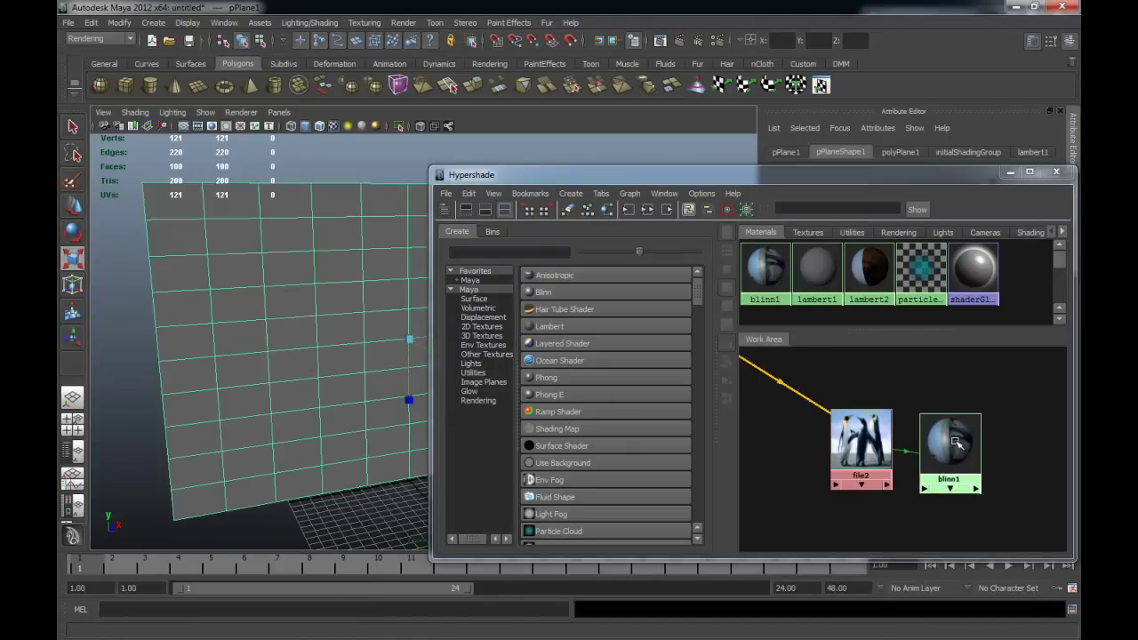
right_click(953, 442)
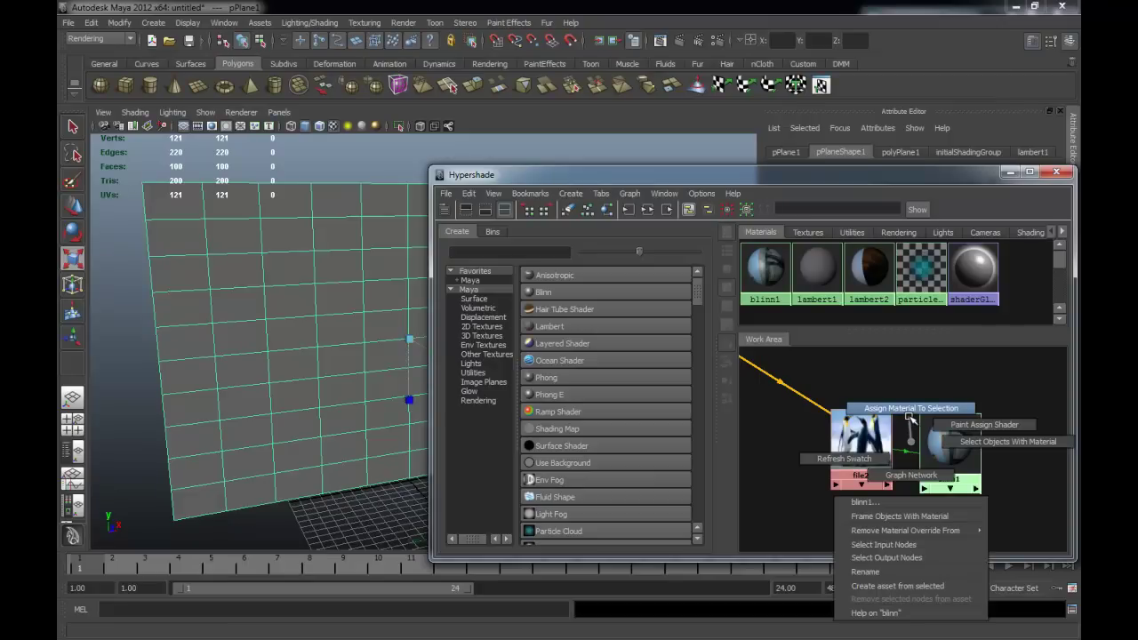
left_click(908, 412)
Move the Hypershade window off the plane and space the penguin file texture node away from the Blinn node
left_click_drag(846, 175, 583, 159)
left_click_drag(524, 400, 483, 363)
left_click_drag(605, 429, 609, 384)
left_click(549, 470)
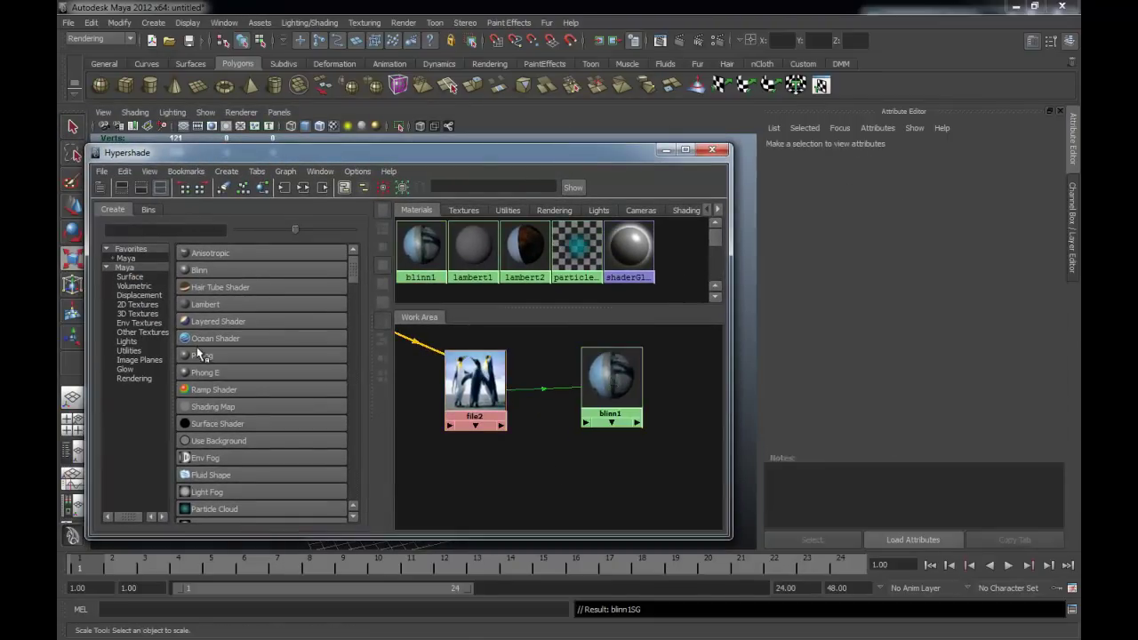
Create a new Lambert material, graph only its network, and position its node with free space beside it
left_click(206, 304)
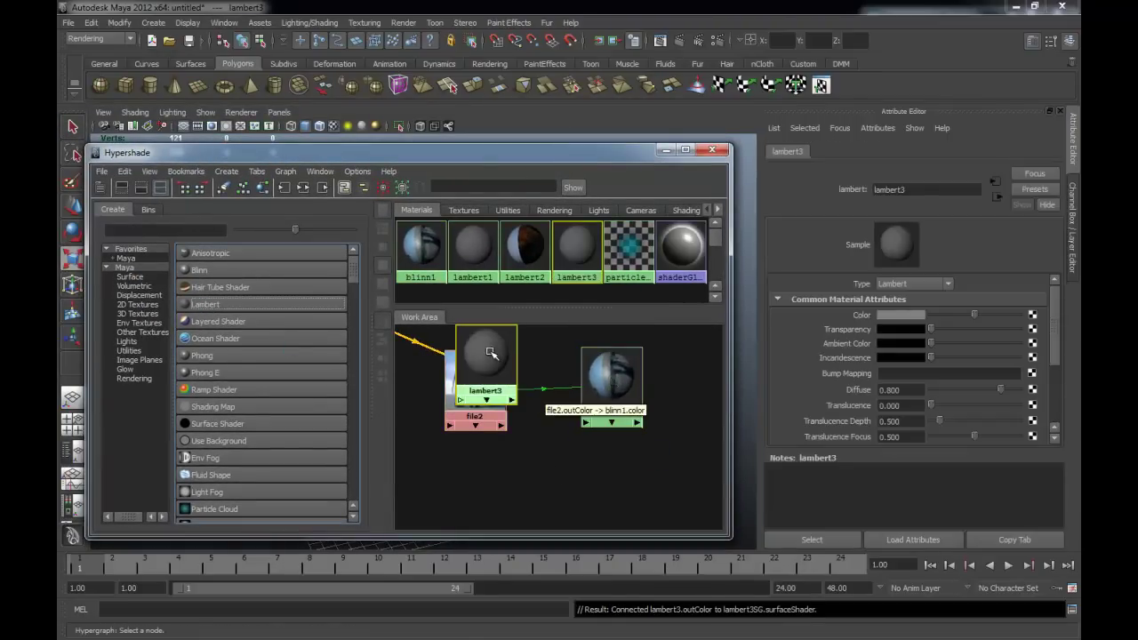
left_click_drag(494, 356, 536, 395)
right_click_drag(576, 234, 574, 267)
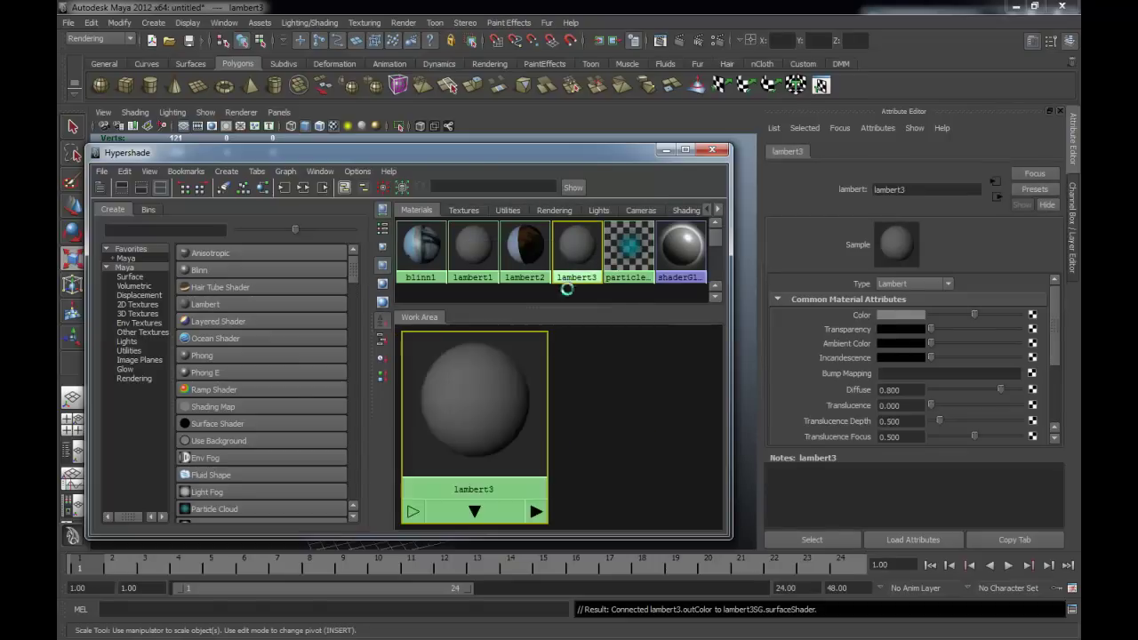
left_click_drag(496, 391, 636, 411)
right_click_drag(513, 421, 457, 425, "alt")
left_click_drag(580, 417, 622, 400)
Create a File texture node and place it beside the new Lambert node in the work area
mouse_move(356, 268)
left_mouse_down()
mouse_move(354, 303)
mouse_move(351, 267)
left_mouse_up()
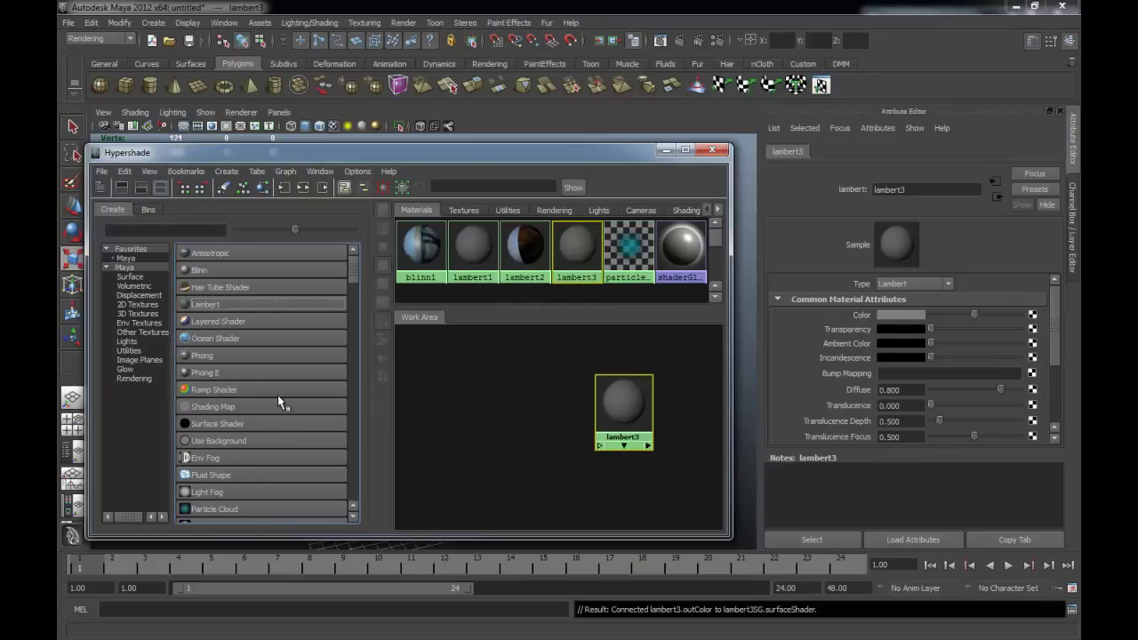
scroll(284, 353, "down", 7)
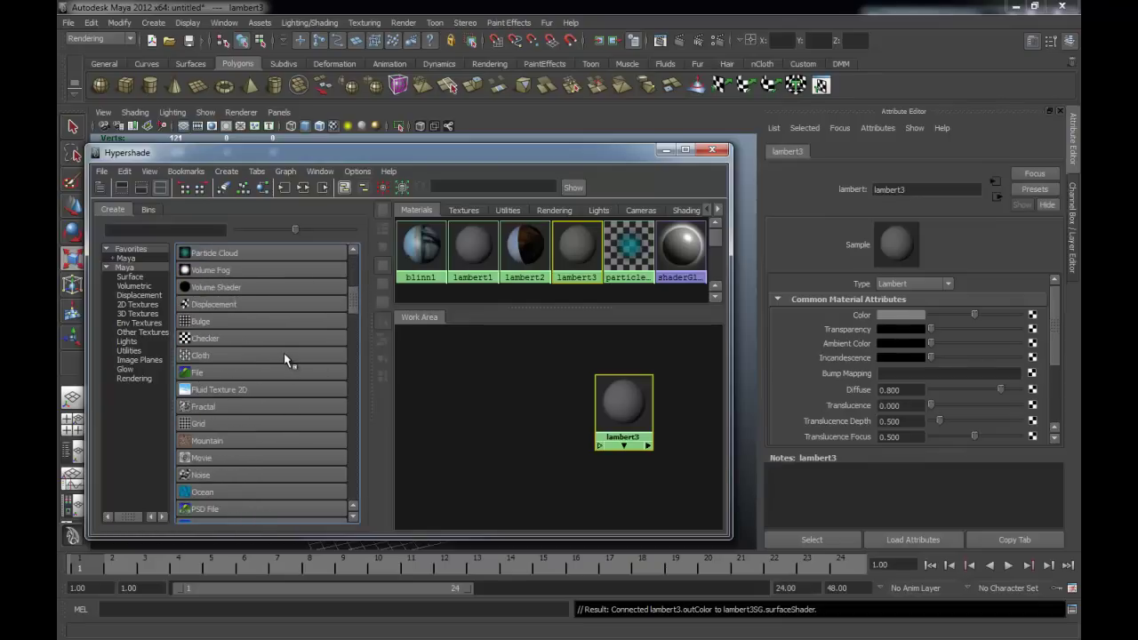
scroll(276, 358, "up", 2)
left_click(205, 373)
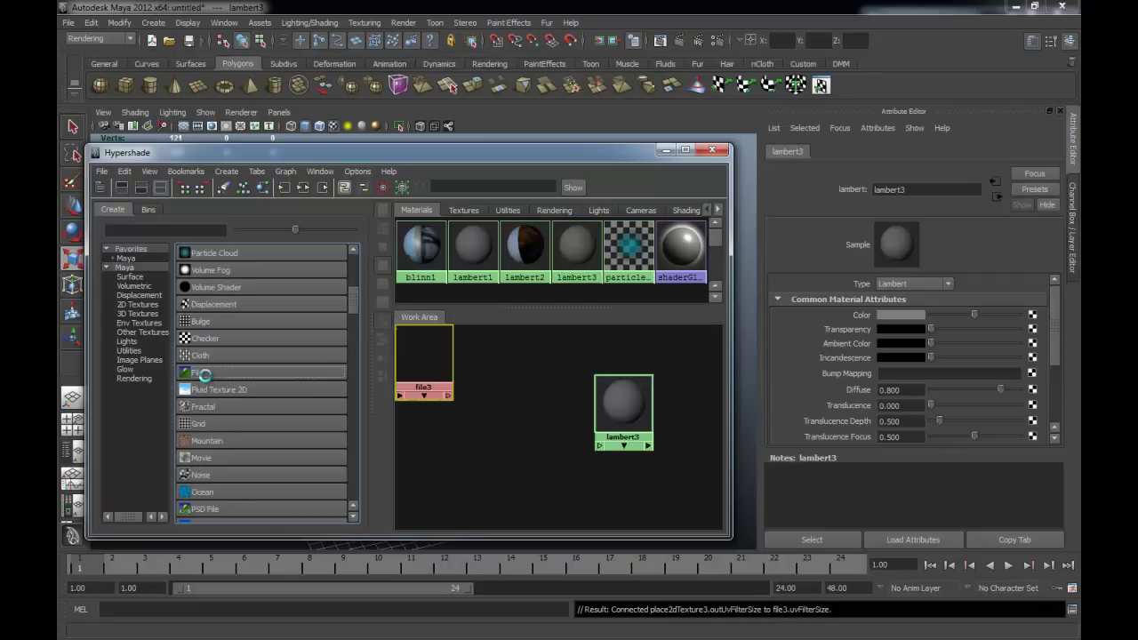
left_click_drag(442, 363, 499, 396)
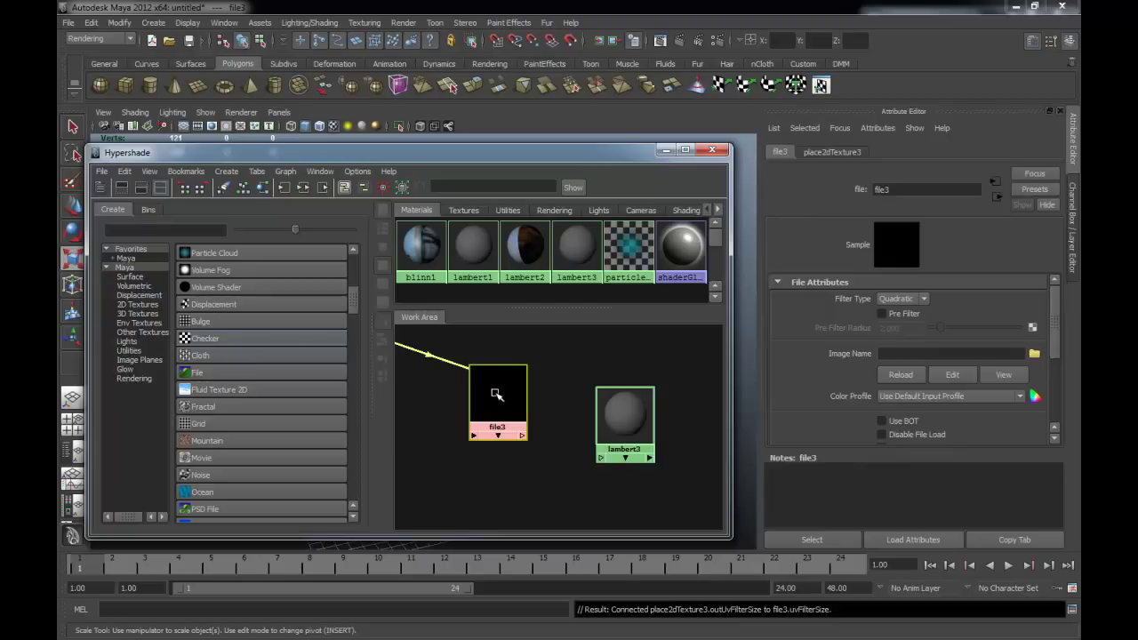
Connect the new file texture to the color input of the new Lambert material
middle_click_drag(496, 394, 630, 427)
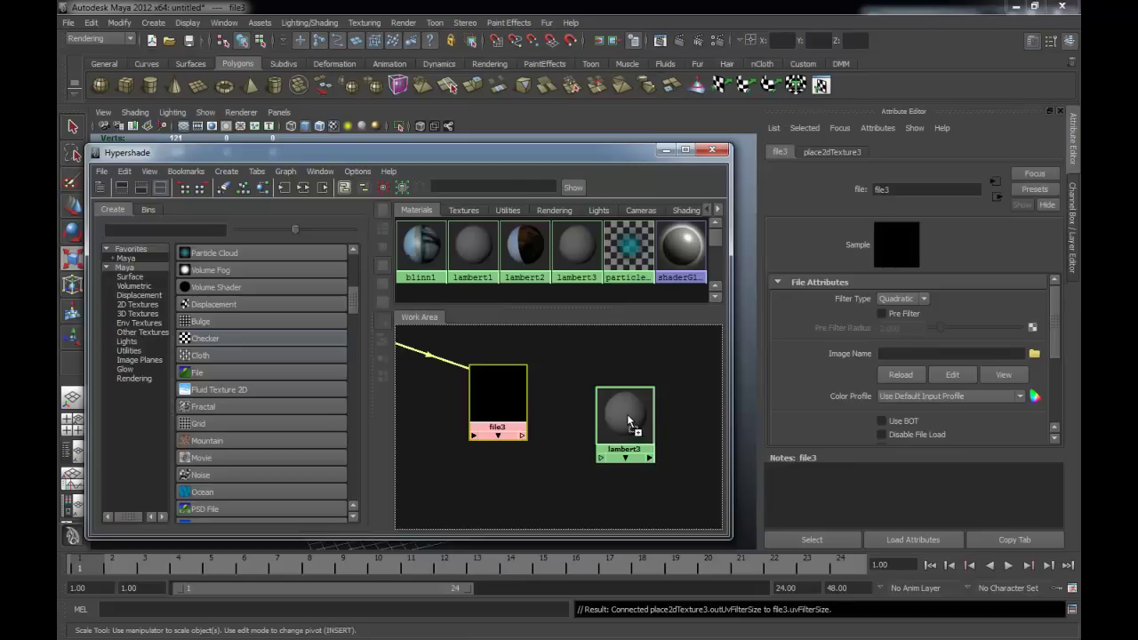
middle_click_drag(629, 420, 628, 420)
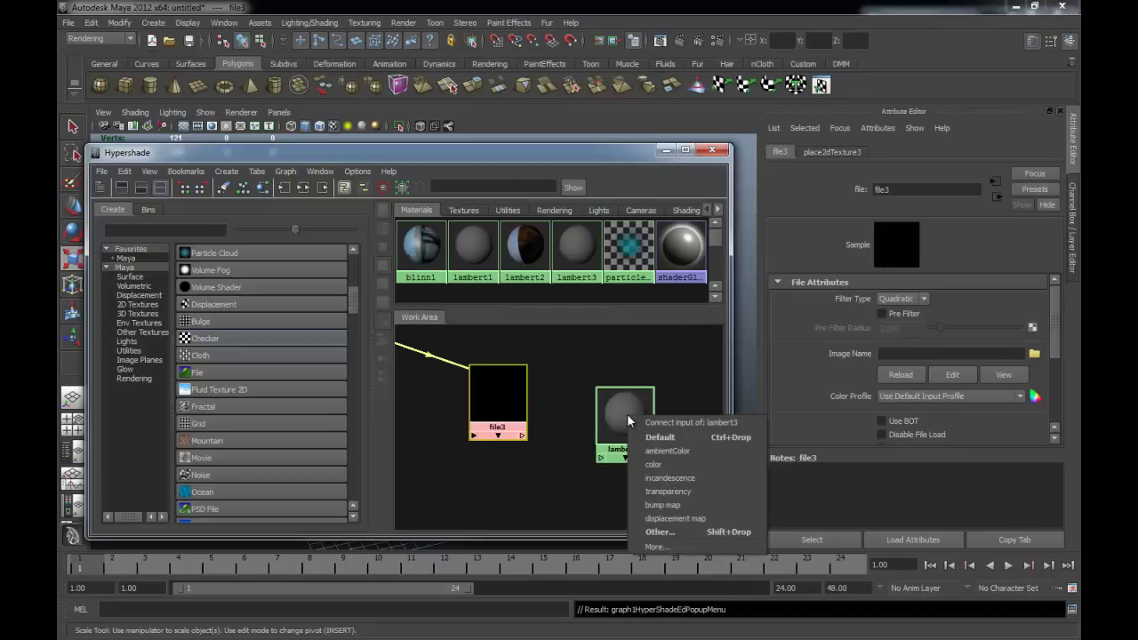
left_click(668, 469)
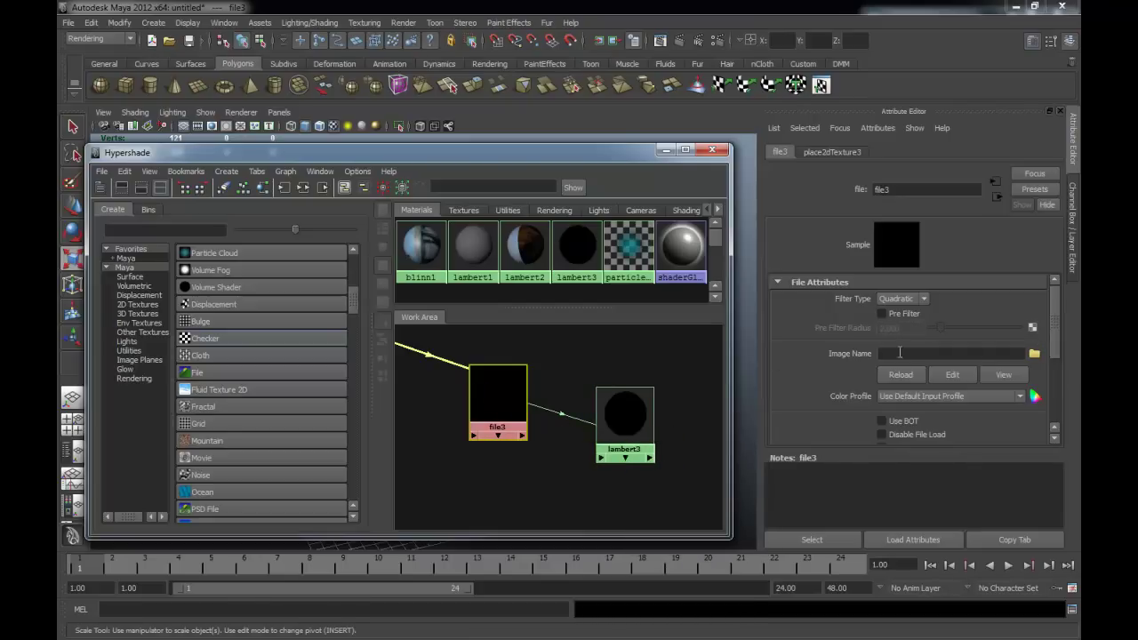
Load Lighthouse.jpg from the sourceimages folder as the new file texture's image
left_click(1034, 353)
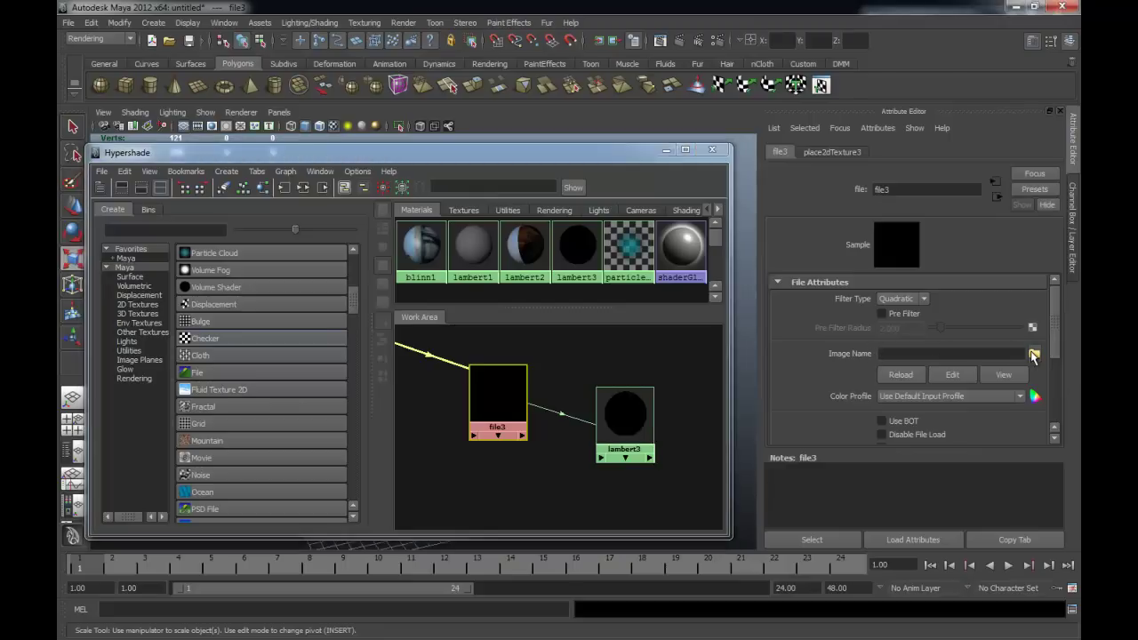
left_click(336, 236)
left_click(331, 226)
left_click(322, 259)
left_click(328, 272)
left_click(326, 281)
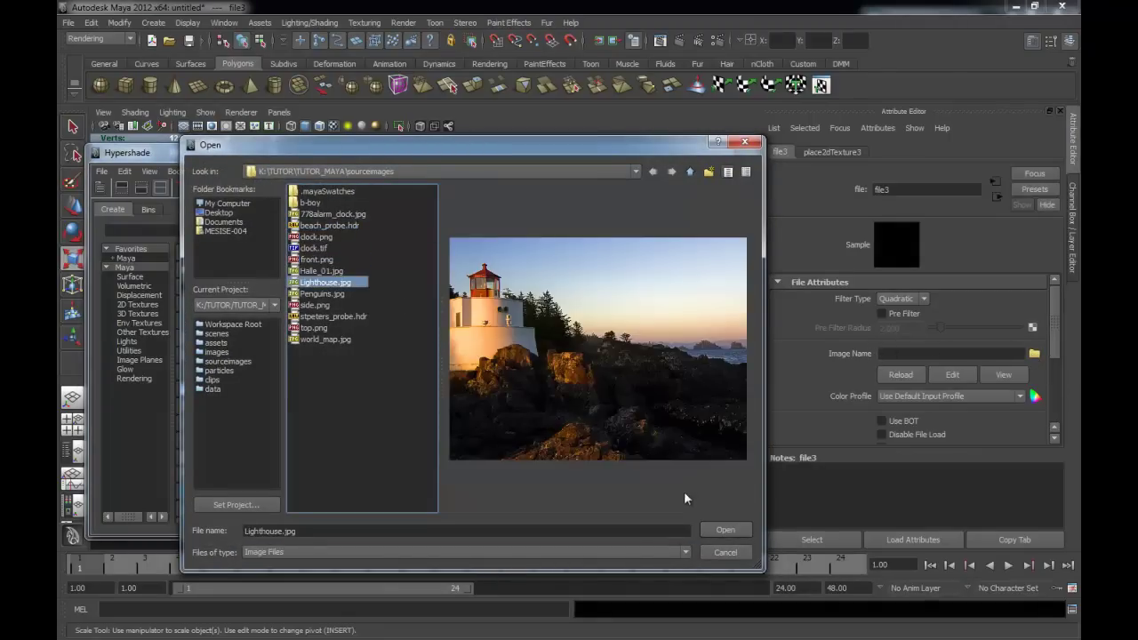
left_click(725, 530)
Apply the lighthouse-textured Lambert material directly onto the plane and minimize the Hypershade to view it
left_click_drag(572, 169, 213, 163)
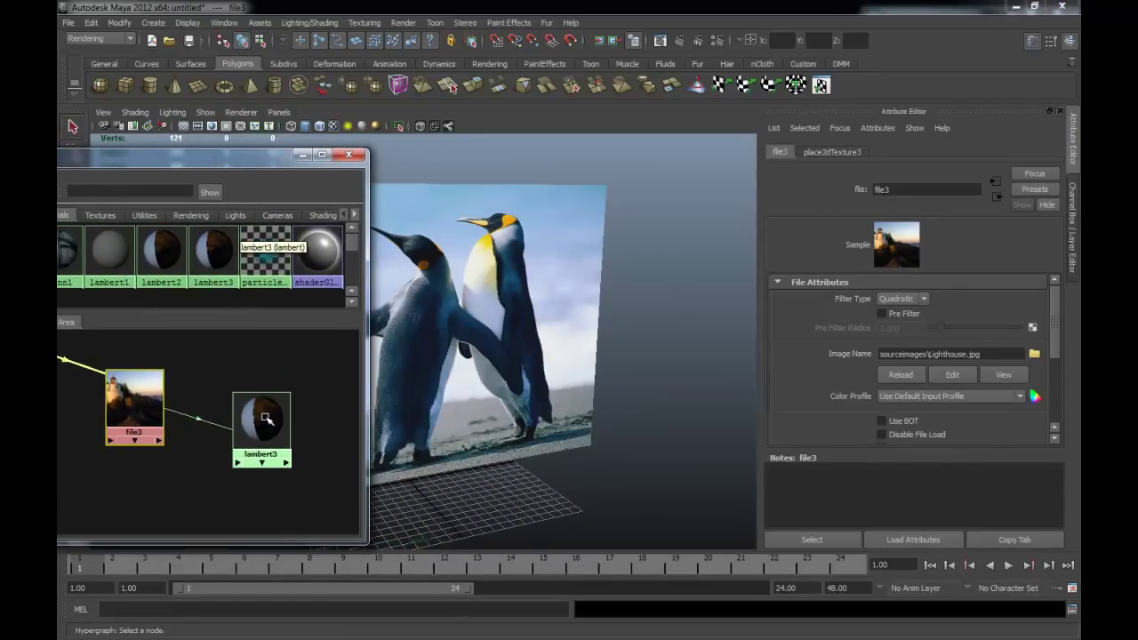
middle_click_drag(461, 322, 465, 311)
left_click(302, 154)
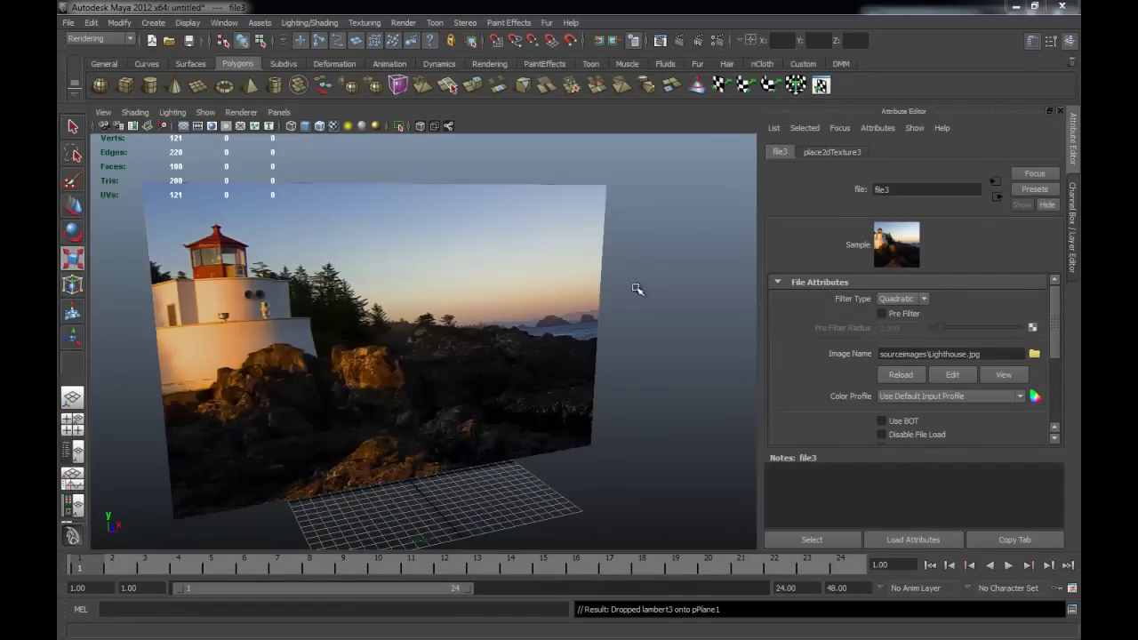
left_click_drag(523, 359, 535, 383, "alt")
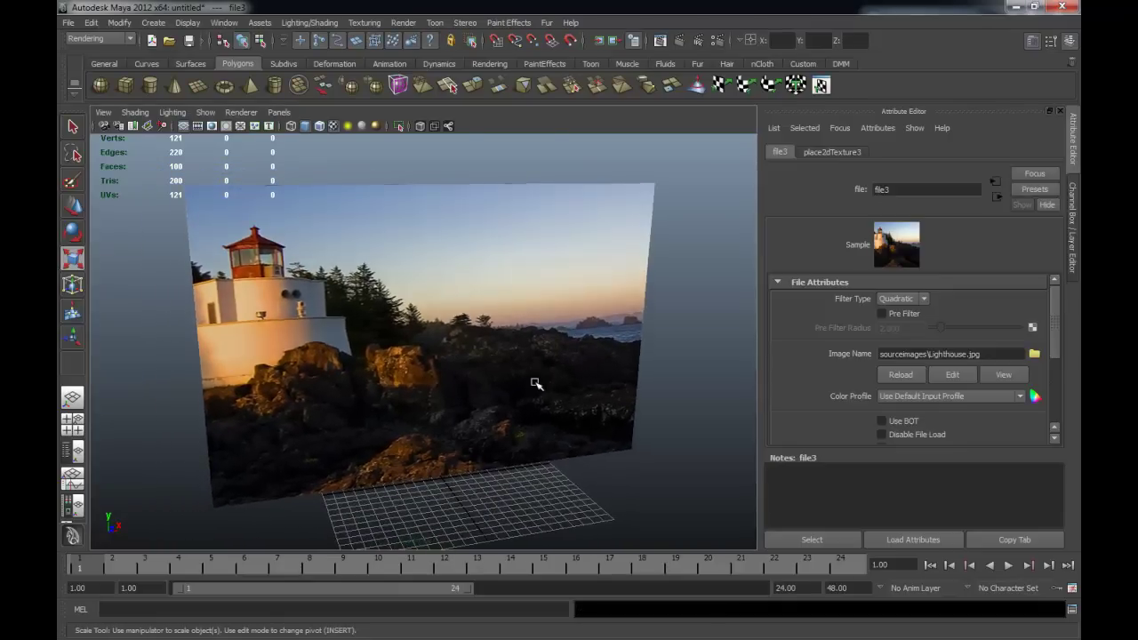